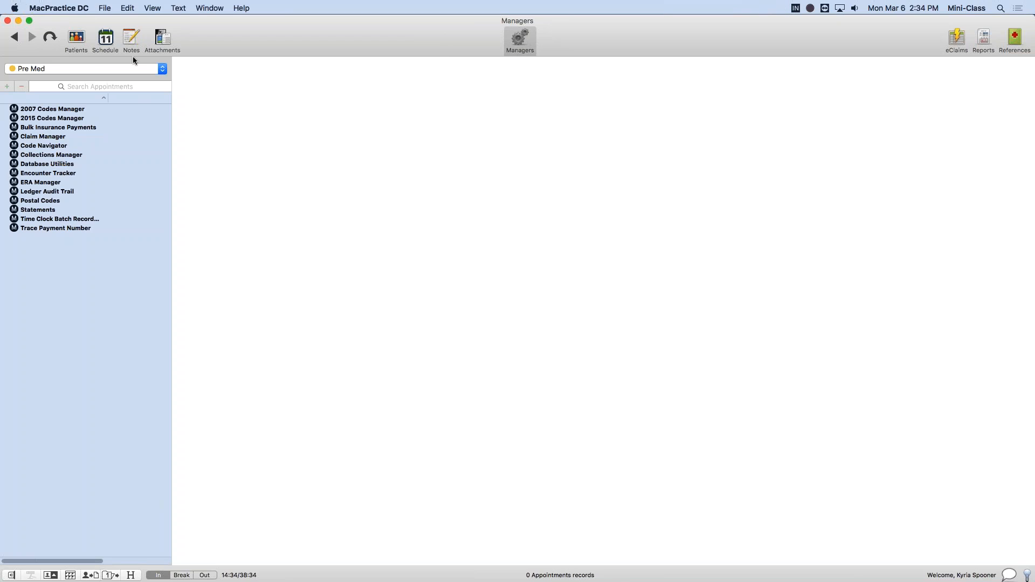
- Open the Database Utilities manager and widen the Utility column to fit longer utility names
click(76, 167)
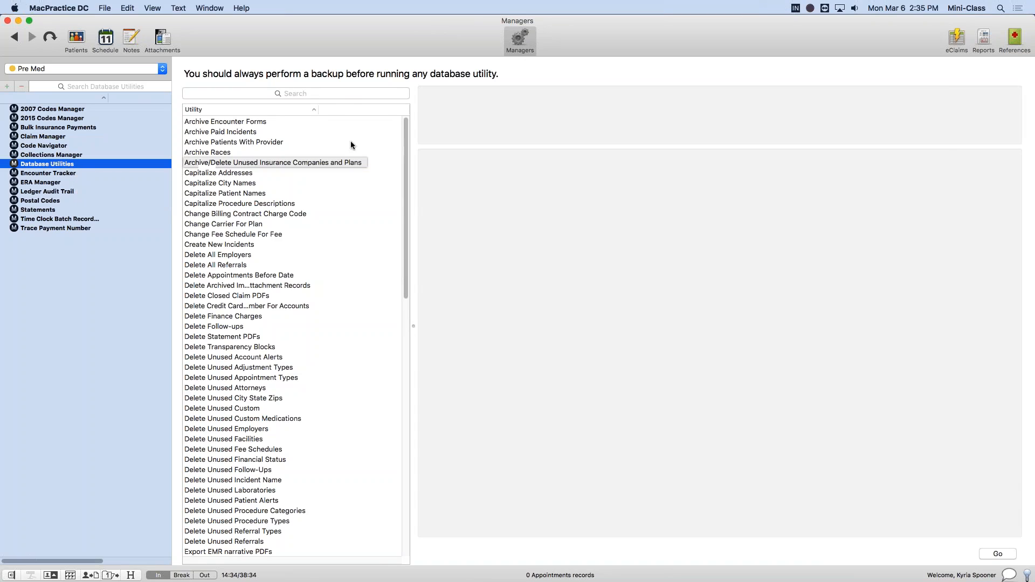
drag(317, 109, 366, 110)
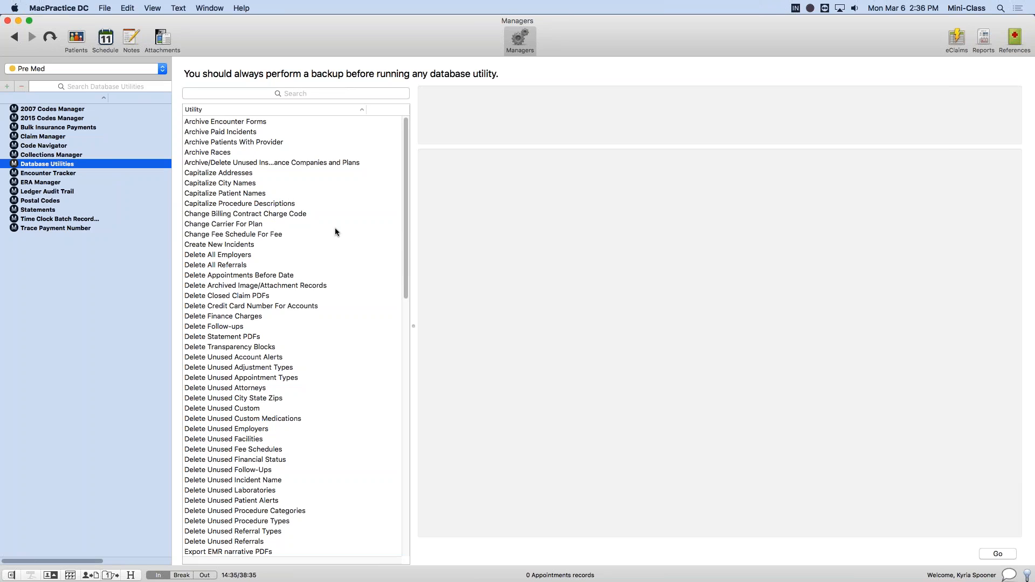
- Check the Online Users window for logged-in users and locked records, and close it
click(215, 6)
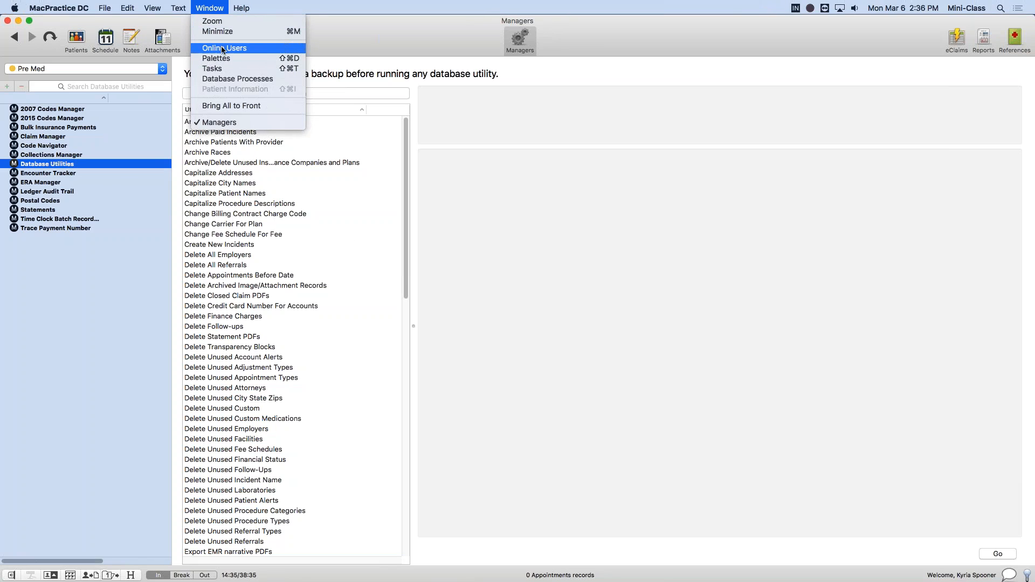
click(254, 49)
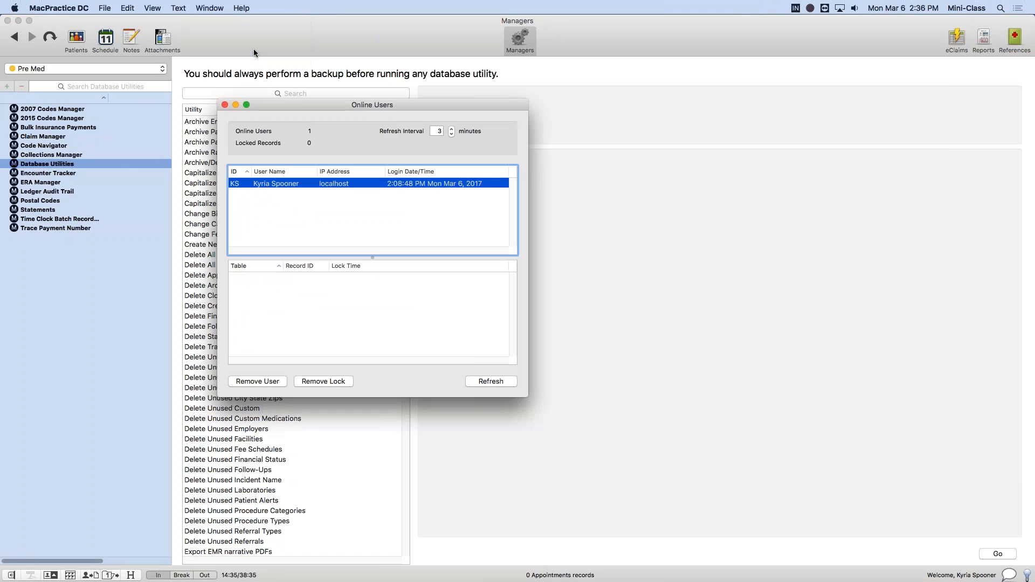
drag(332, 110, 645, 67)
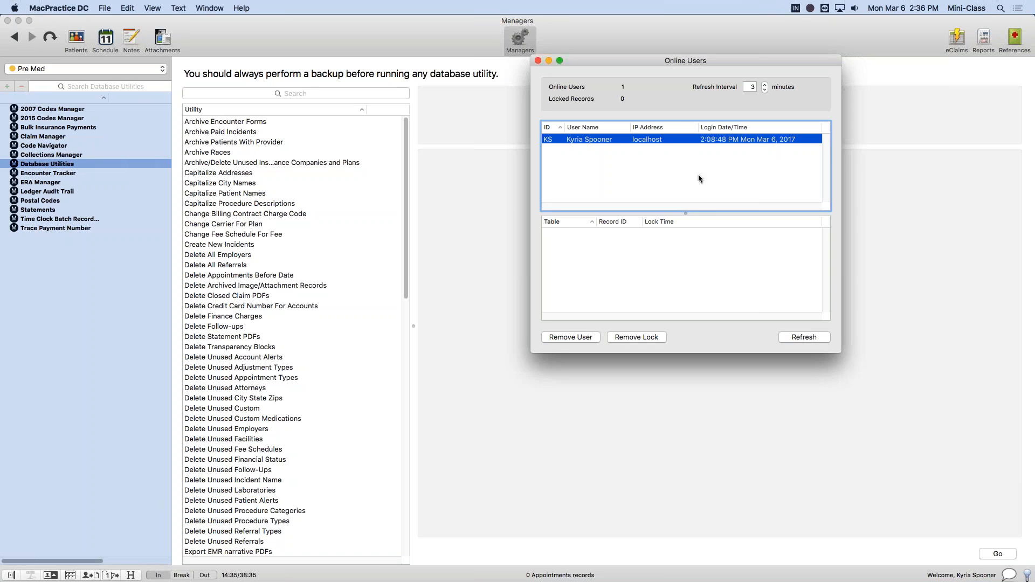
mouse_move(689, 214)
mouse_down()
mouse_move(689, 237)
mouse_move(685, 211)
mouse_up()
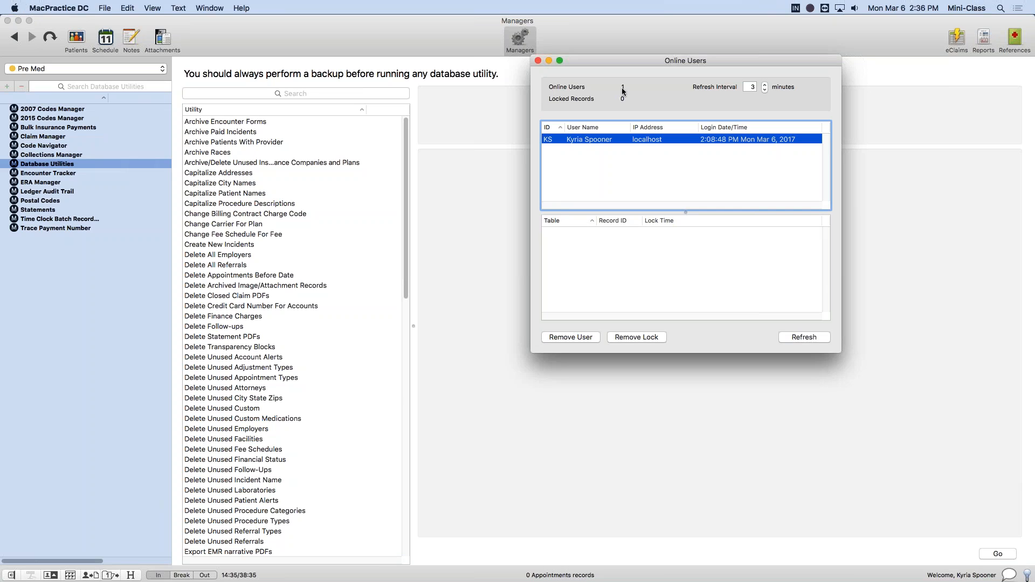
click(538, 60)
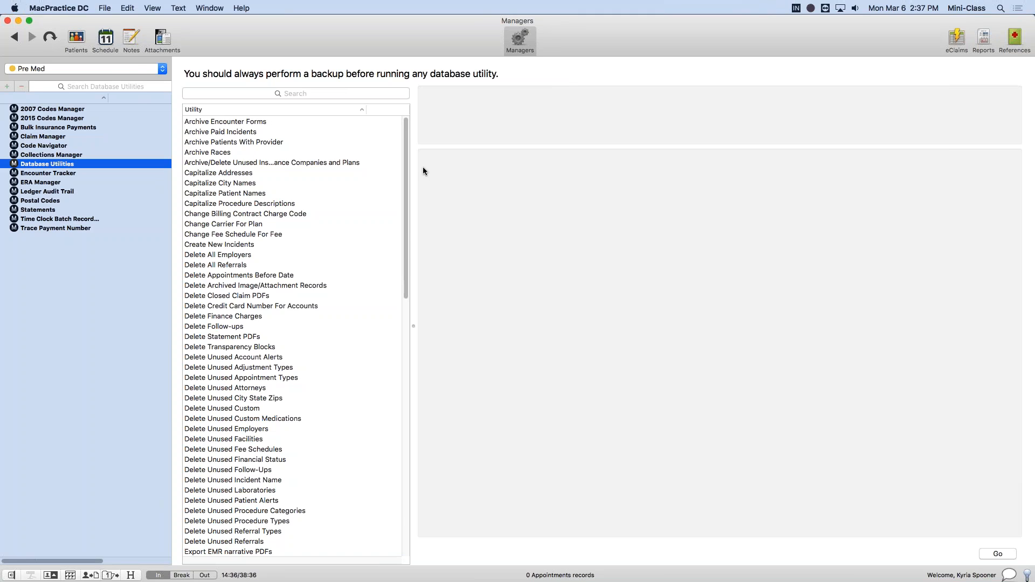
- Review the Server Backup preferences, including the backup directory and backup times, and close Preferences
click(59, 8)
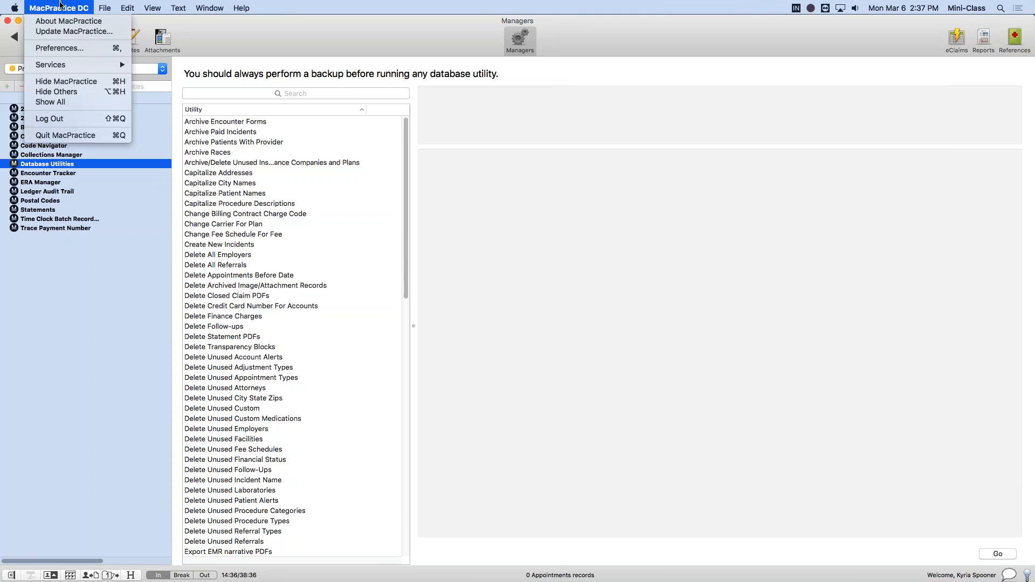
click(60, 48)
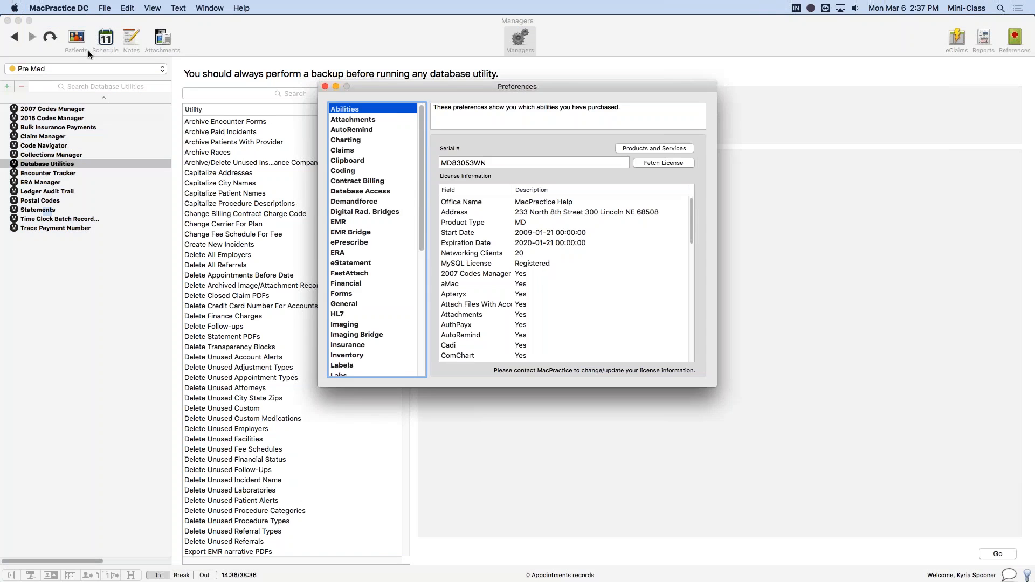
scroll(401, 365, down, 10)
click(368, 311)
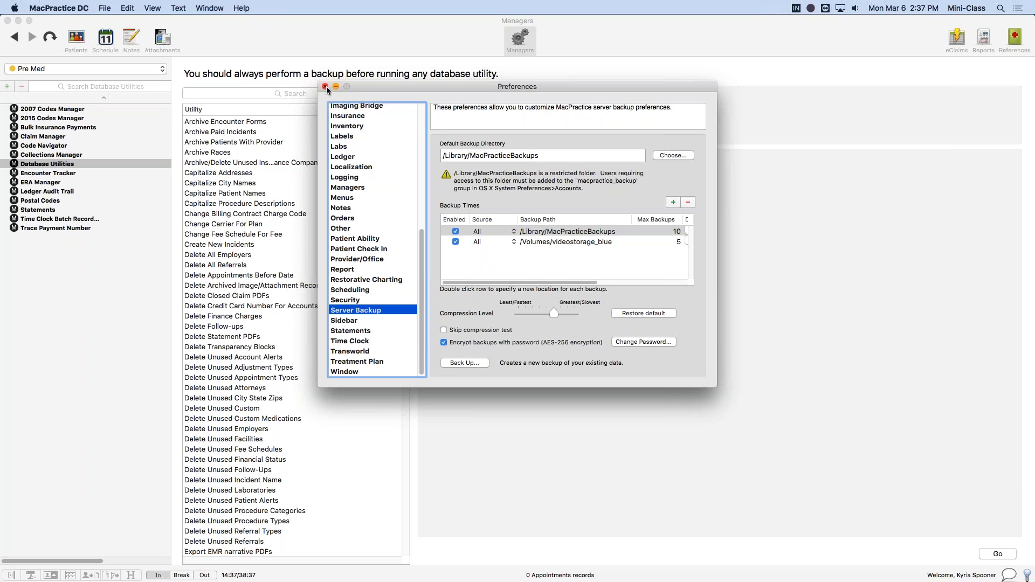
drag(433, 91, 516, 69)
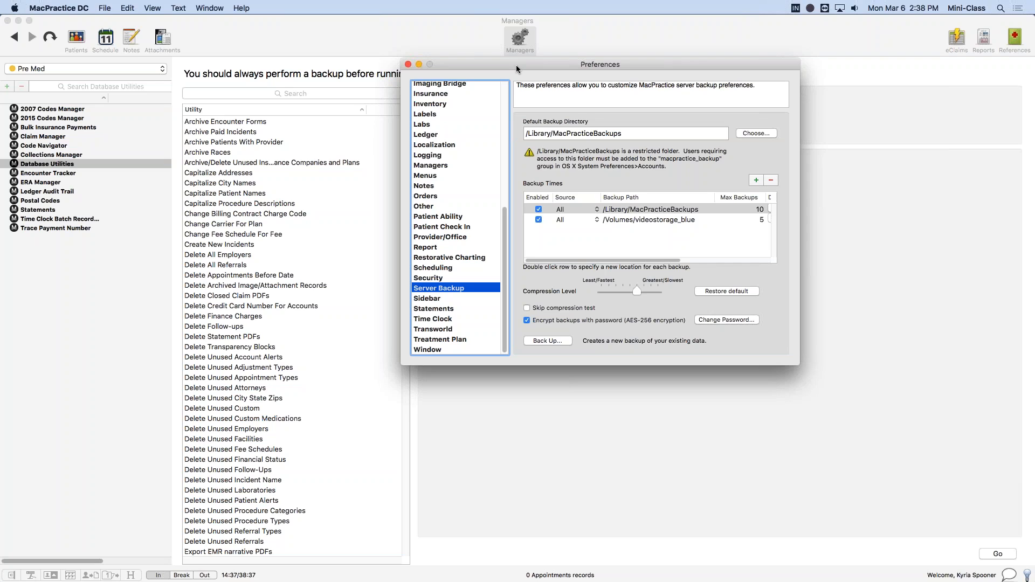
drag(500, 92, 484, 101)
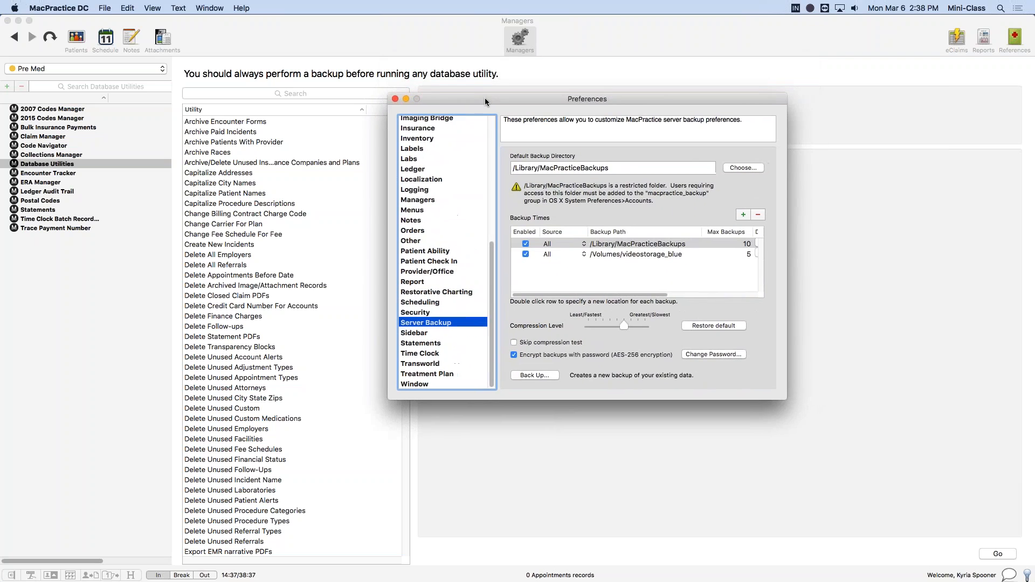
click(396, 99)
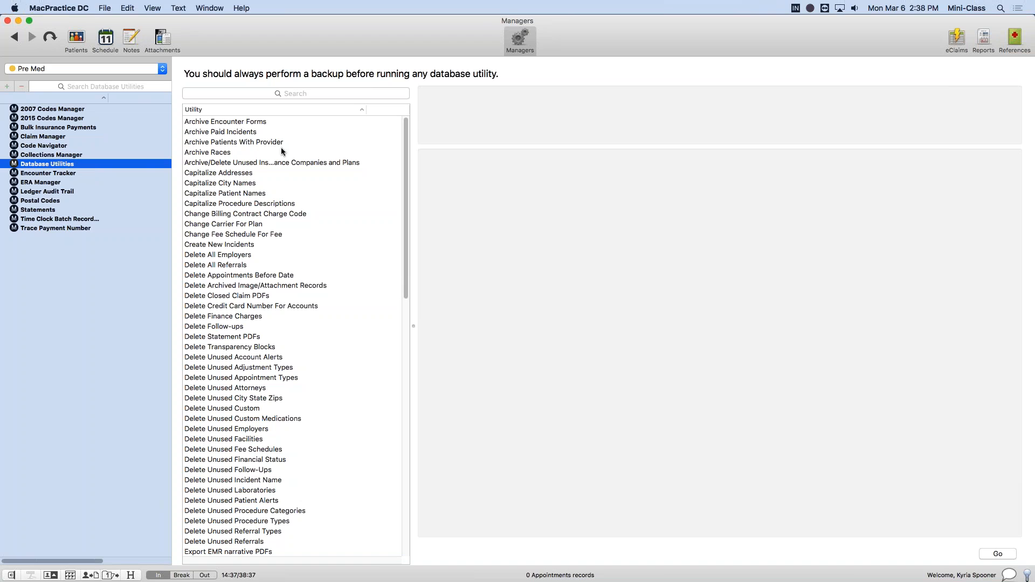
- Select the Archive Paid Incidents utility and set it to archive all paid incidents and create a new incident when needed
scroll(367, 215, down, 15)
scroll(368, 215, up, 15)
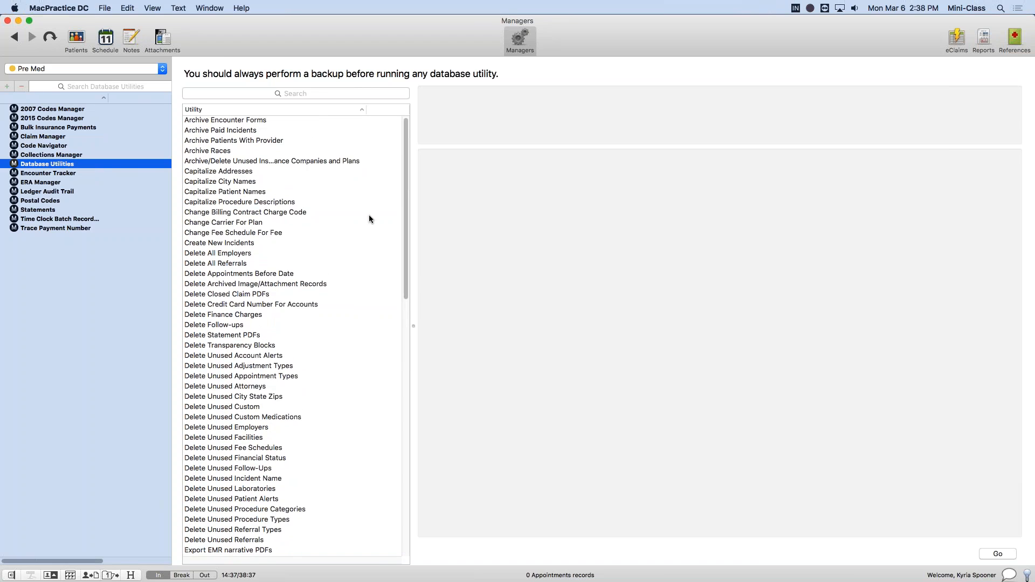
scroll(369, 218, down, 5)
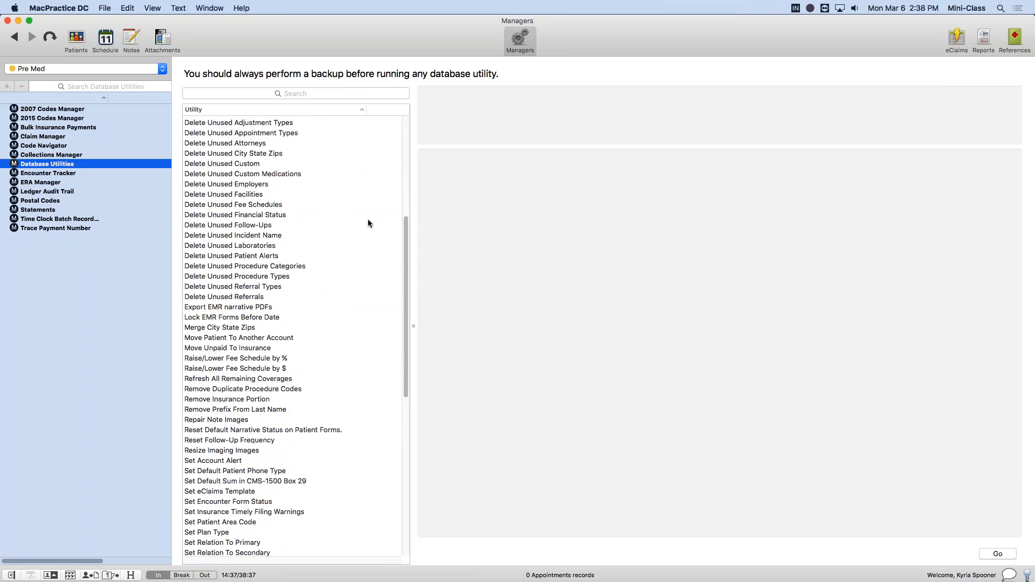
scroll(369, 223, up, 5)
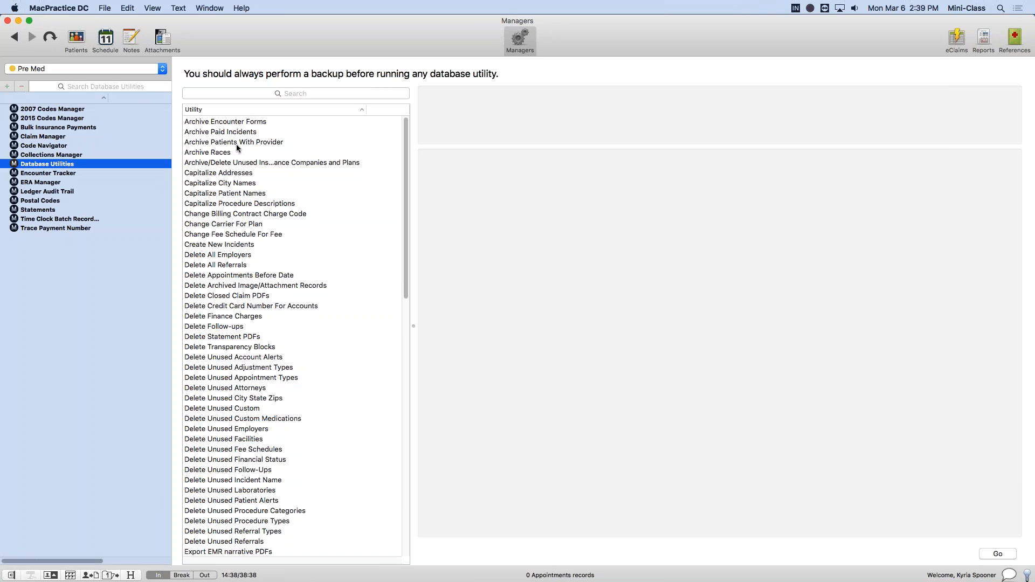
click(215, 133)
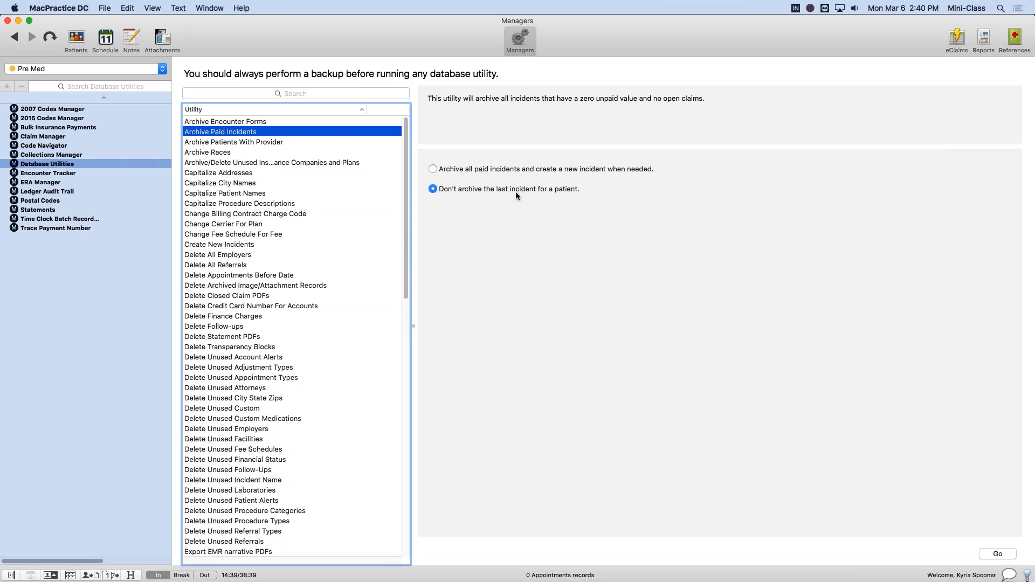
click(509, 170)
click(433, 169)
- Run the Archive Paid Incidents utility, skipping the database backup, and dismiss the completion message
click(981, 556)
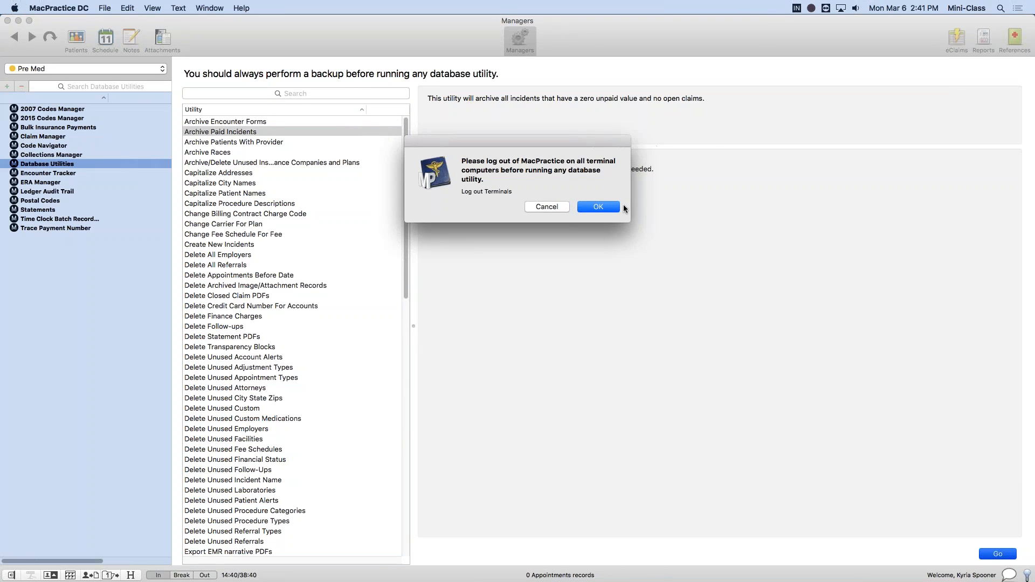
click(582, 206)
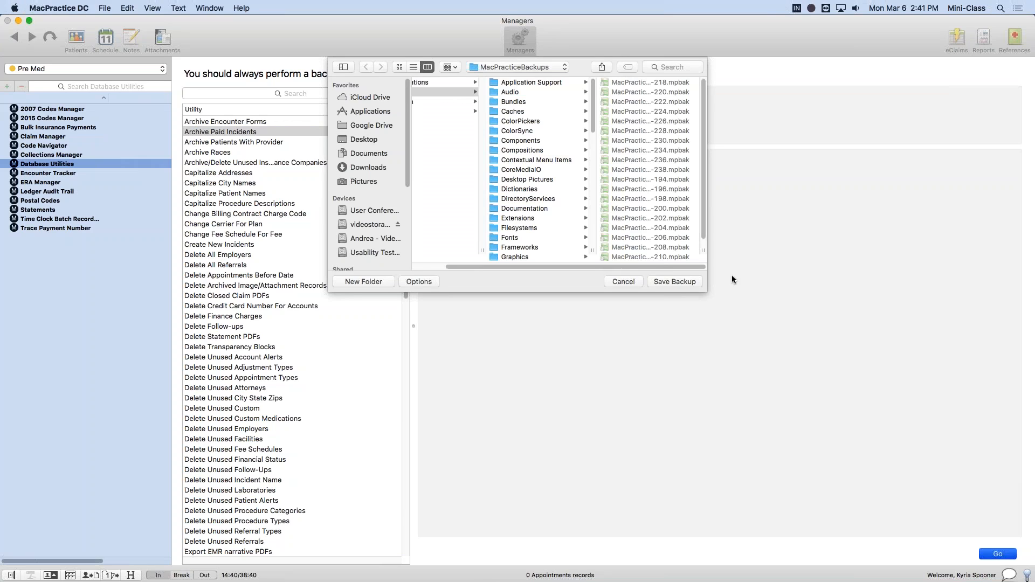
click(630, 280)
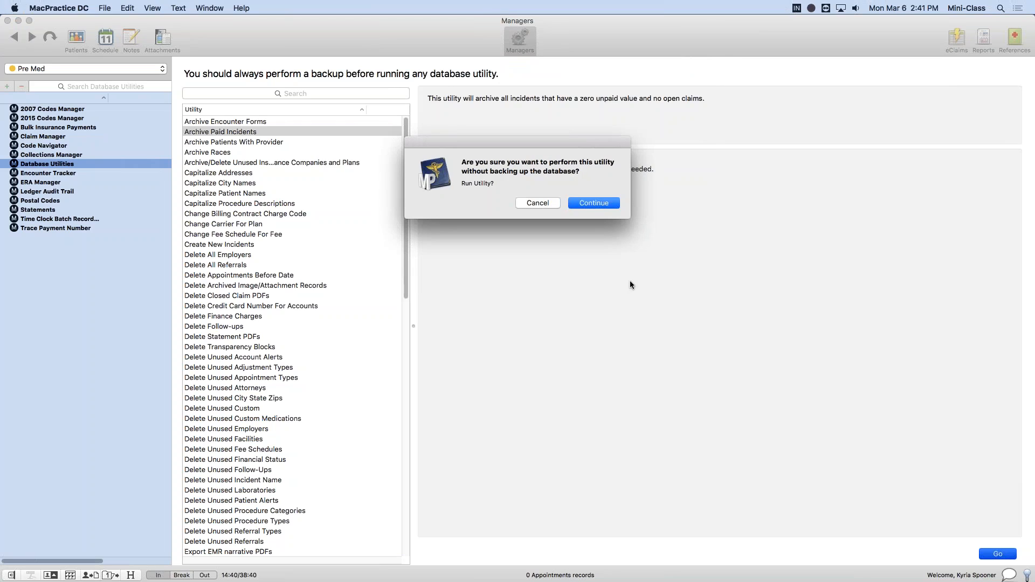
click(604, 203)
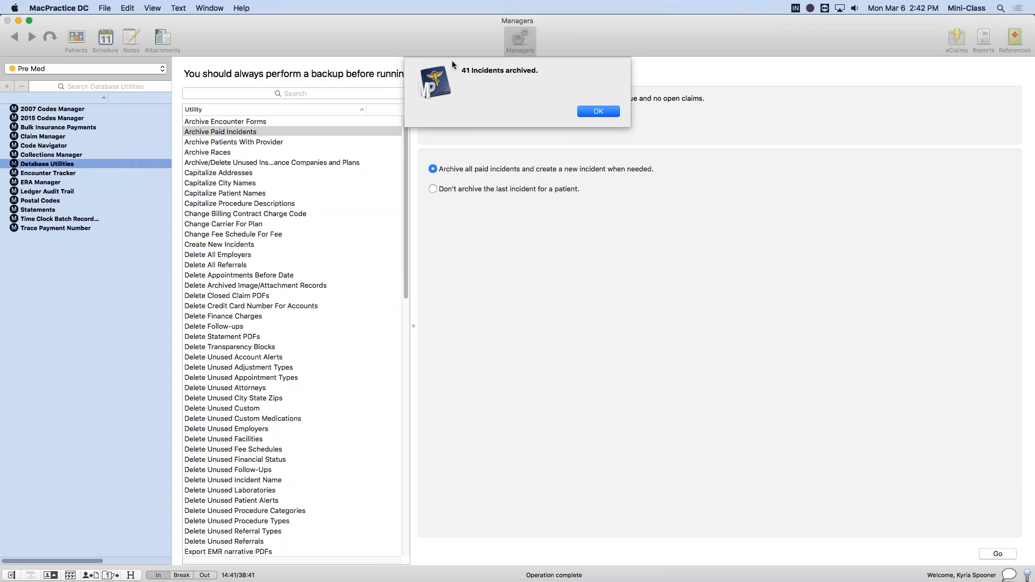
click(597, 111)
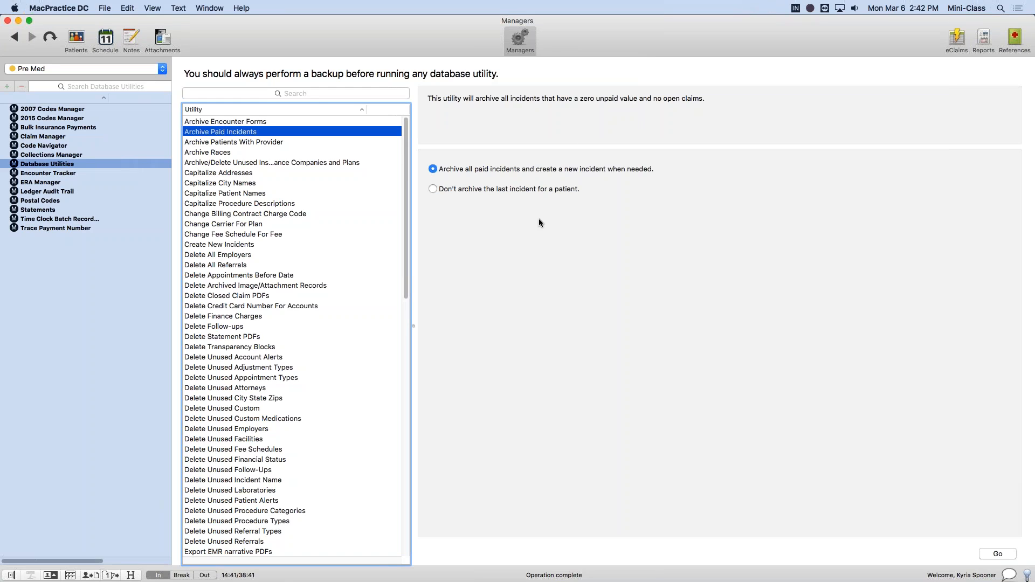
- Read the descriptions of the Delete All Employers and Delete Unused Referrals utilities
scroll(407, 134, down, 1)
drag(407, 138, 409, 171)
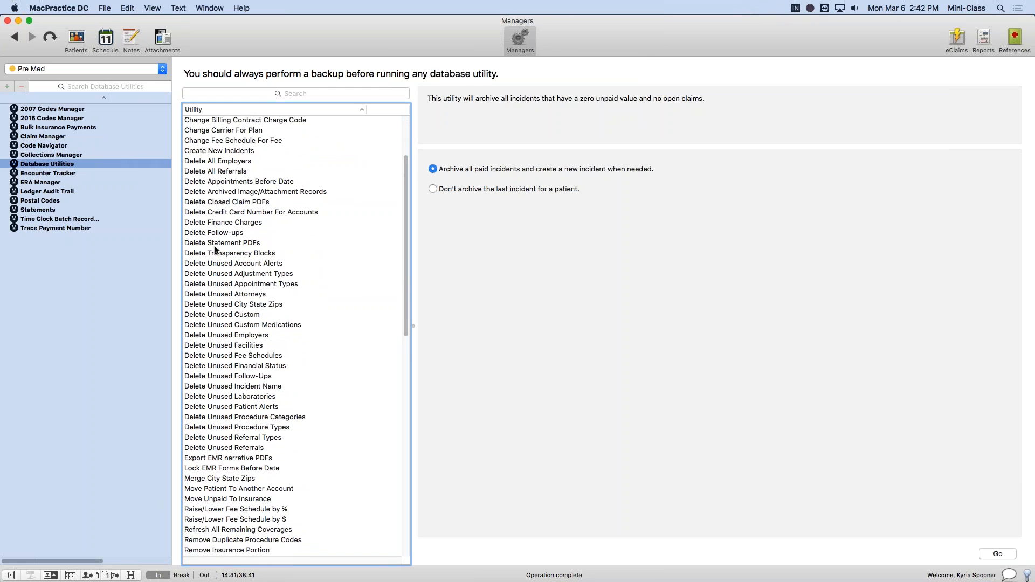
click(197, 162)
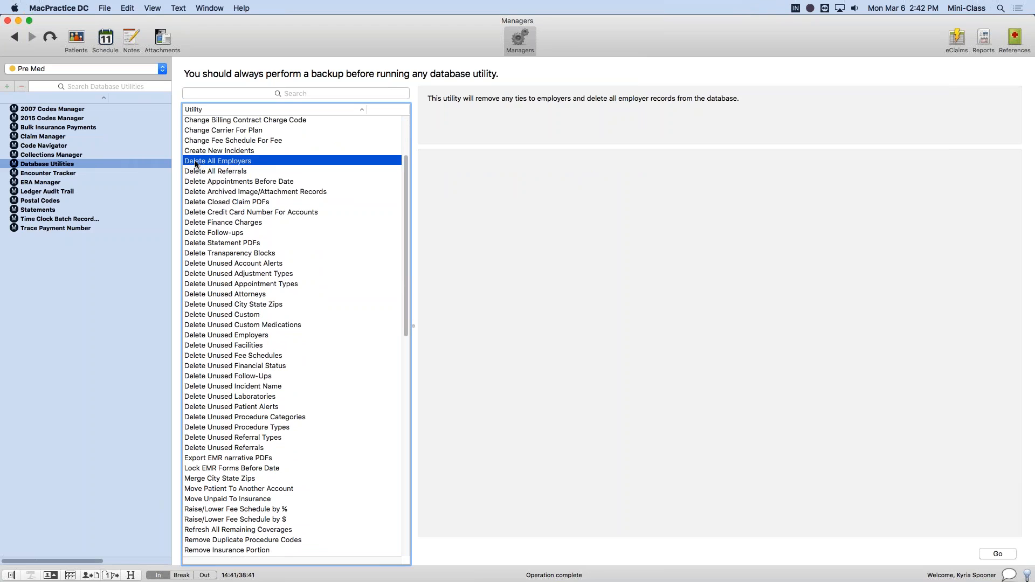
click(195, 448)
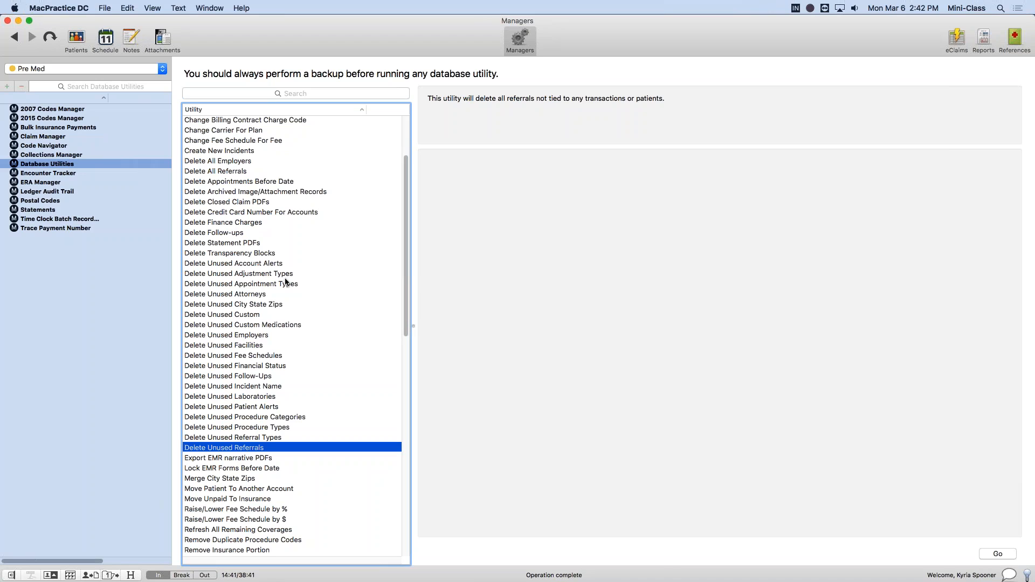
- Select the Delete Transparency Blocks utility, review the available transparencies, and choose Meeting as the one whose blocks it deletes
click(285, 253)
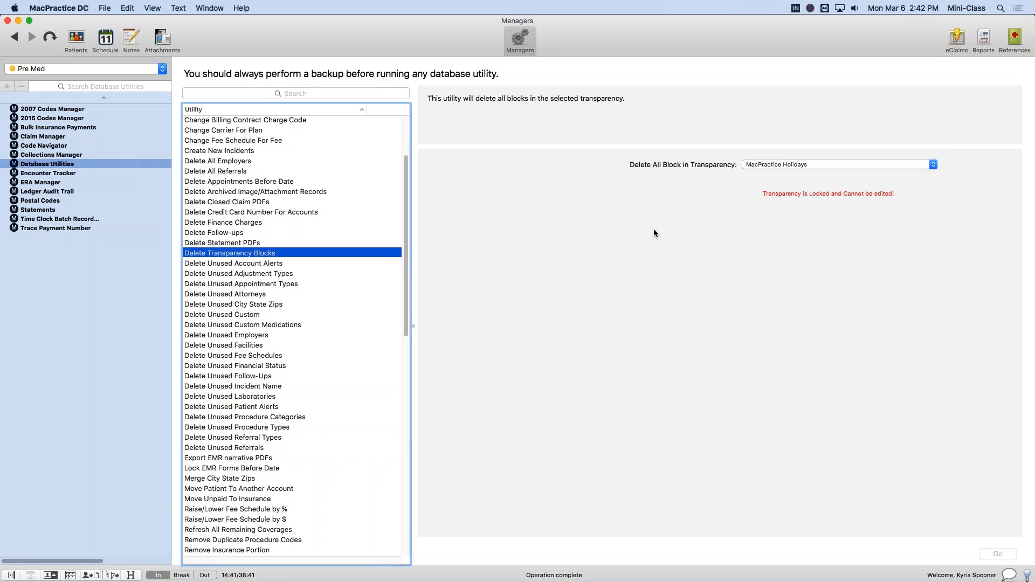
click(787, 165)
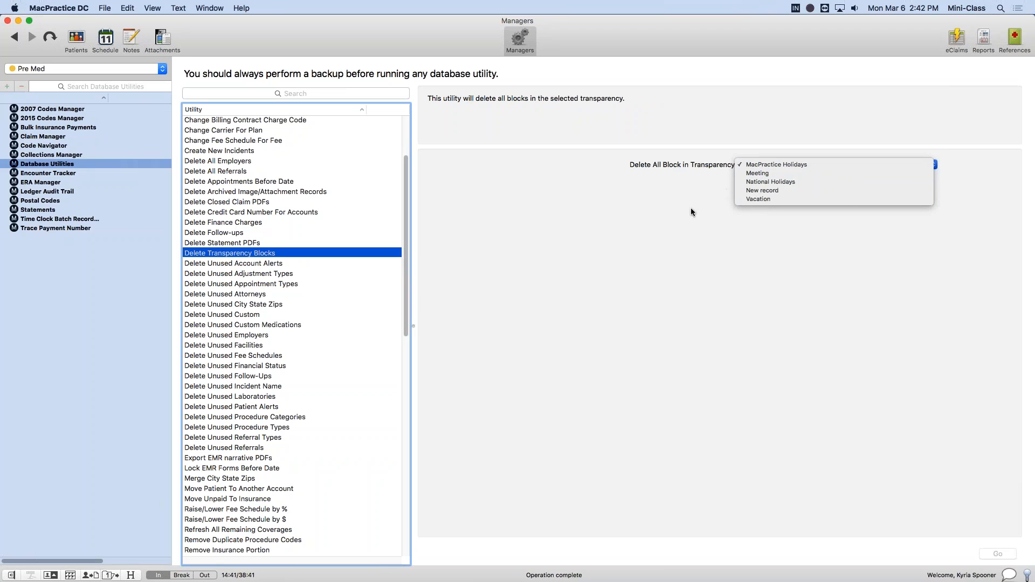
click(594, 261)
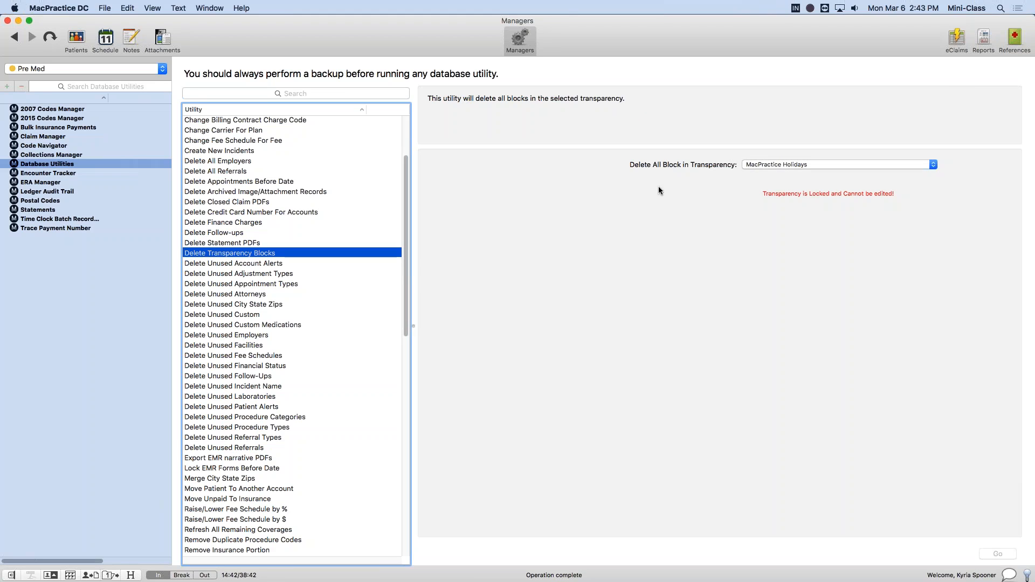
click(807, 164)
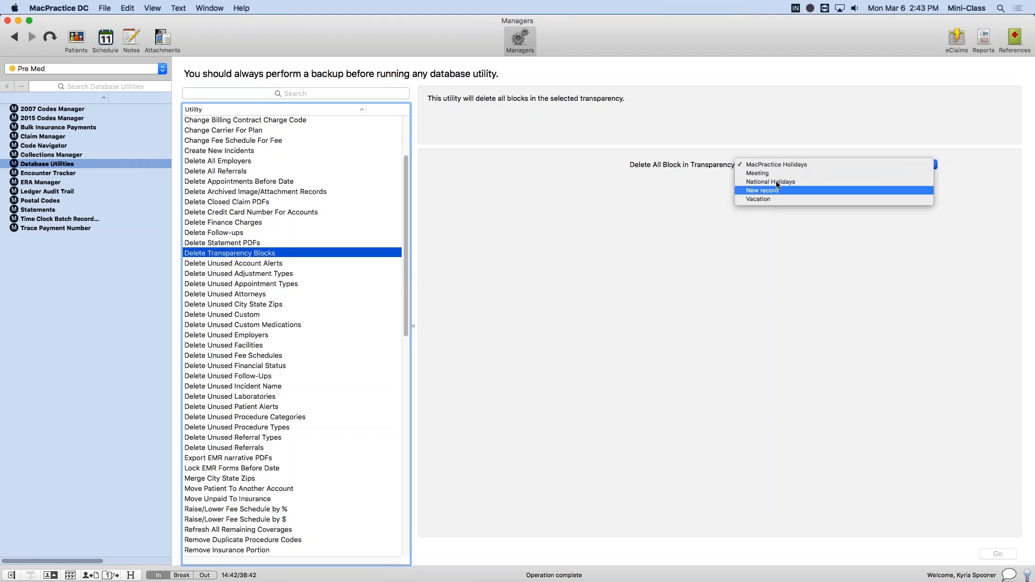
click(781, 228)
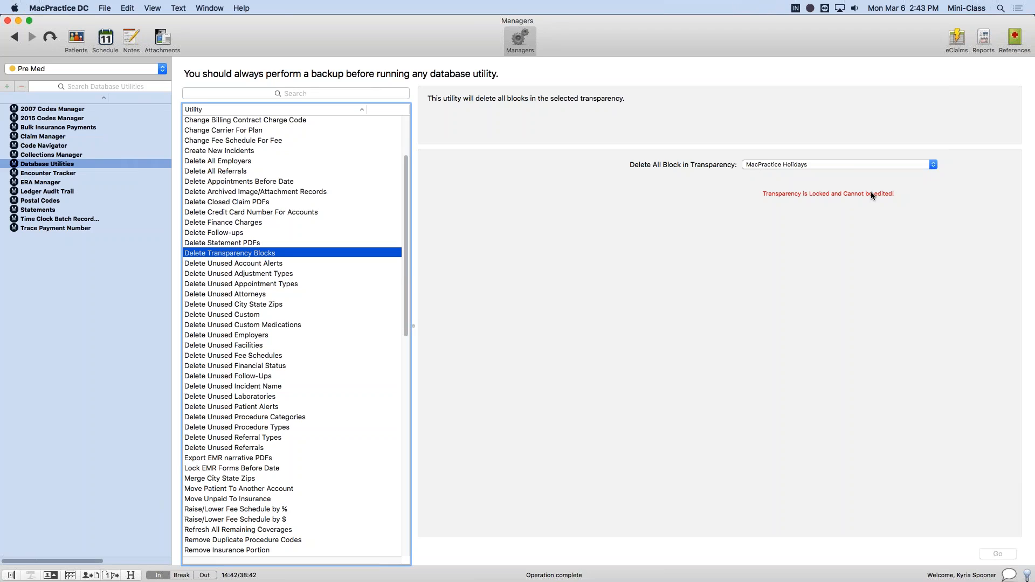
click(843, 165)
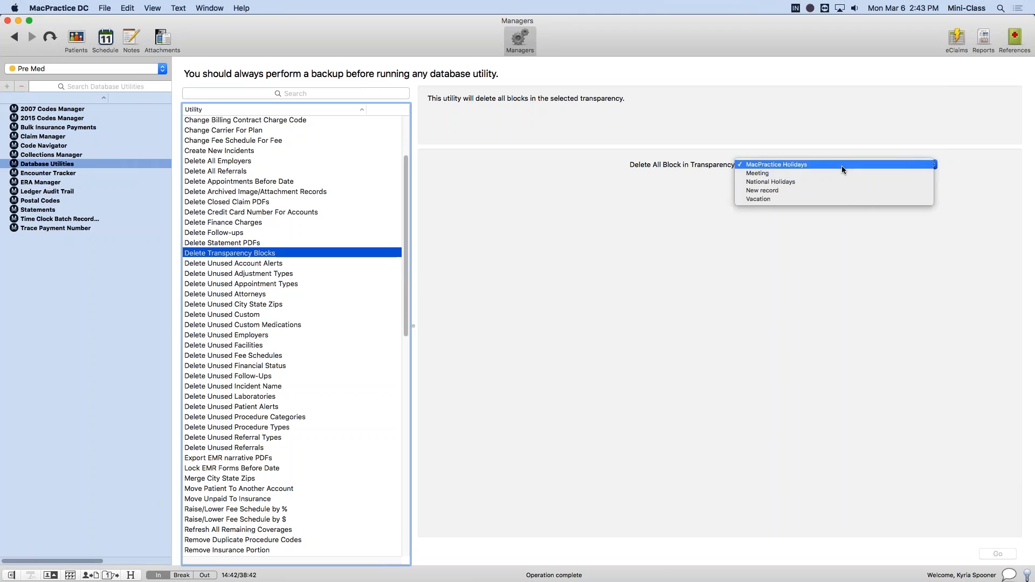
click(863, 173)
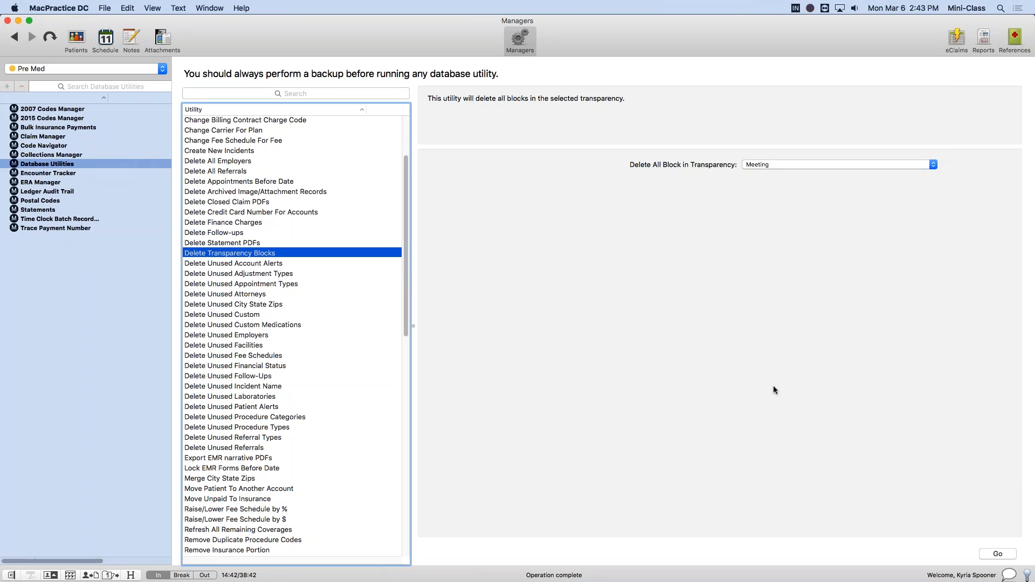
click(772, 167)
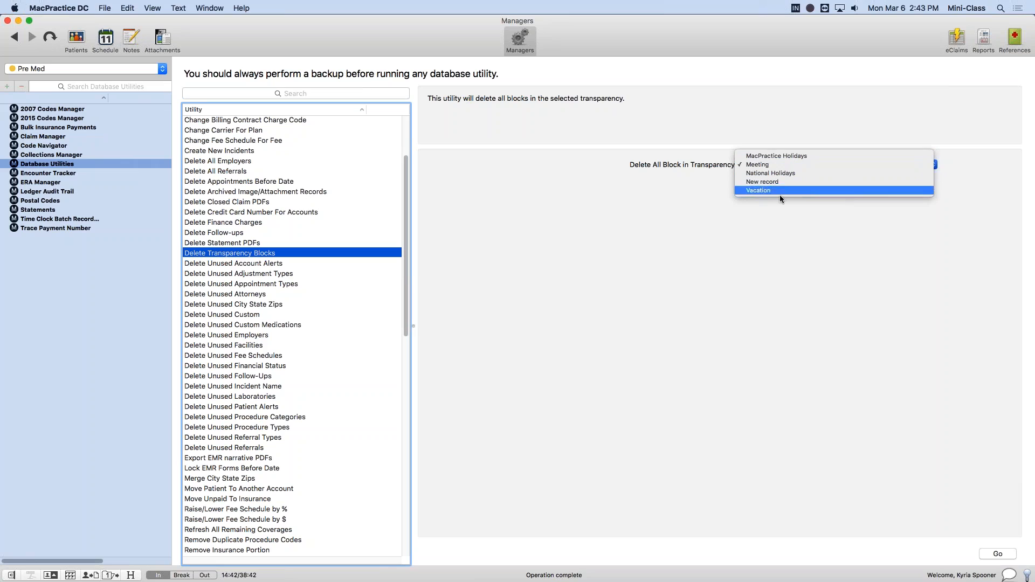
click(709, 188)
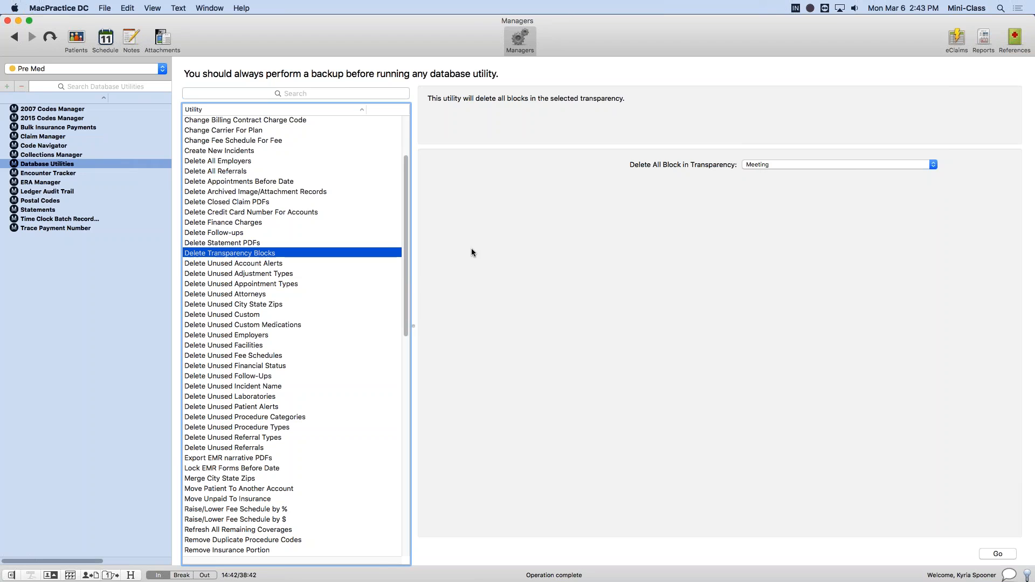
- Read the descriptions of the Delete Unused Account Alerts, Delete Unused Adjustment Types and Delete Unused Appointment Types utilities
scroll(408, 239, down, 1)
drag(407, 240, 409, 274)
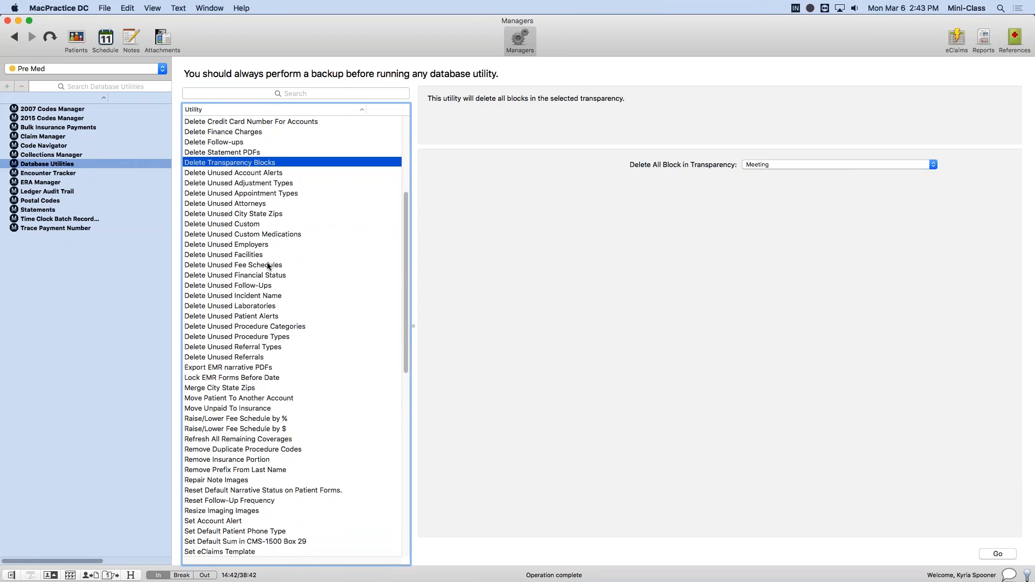
click(197, 174)
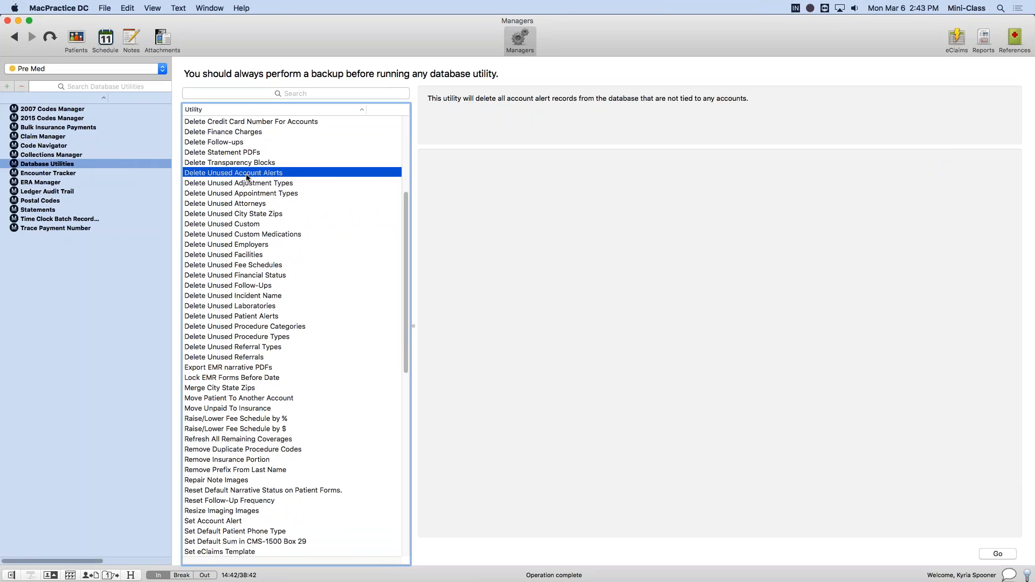
click(222, 184)
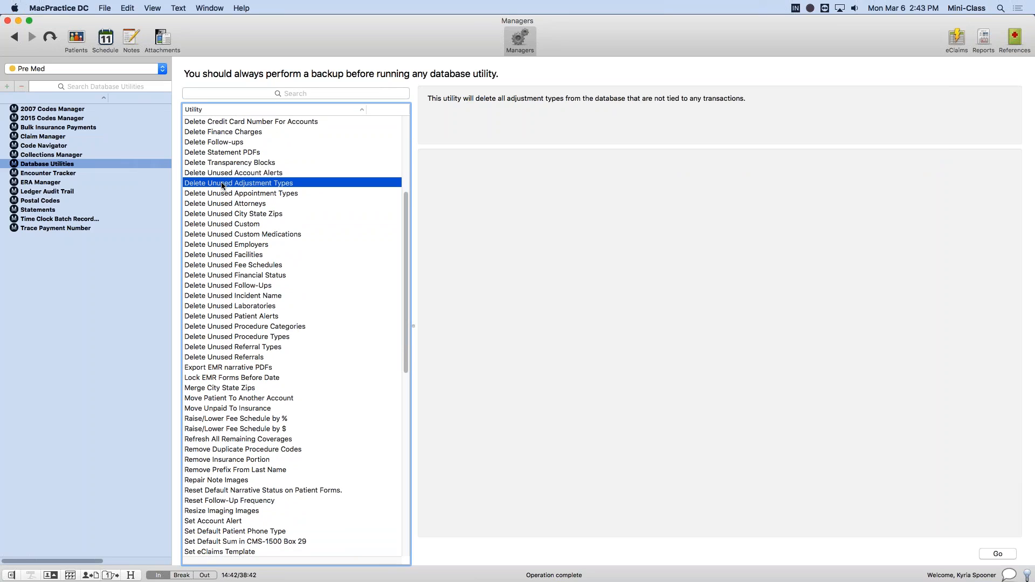
click(218, 194)
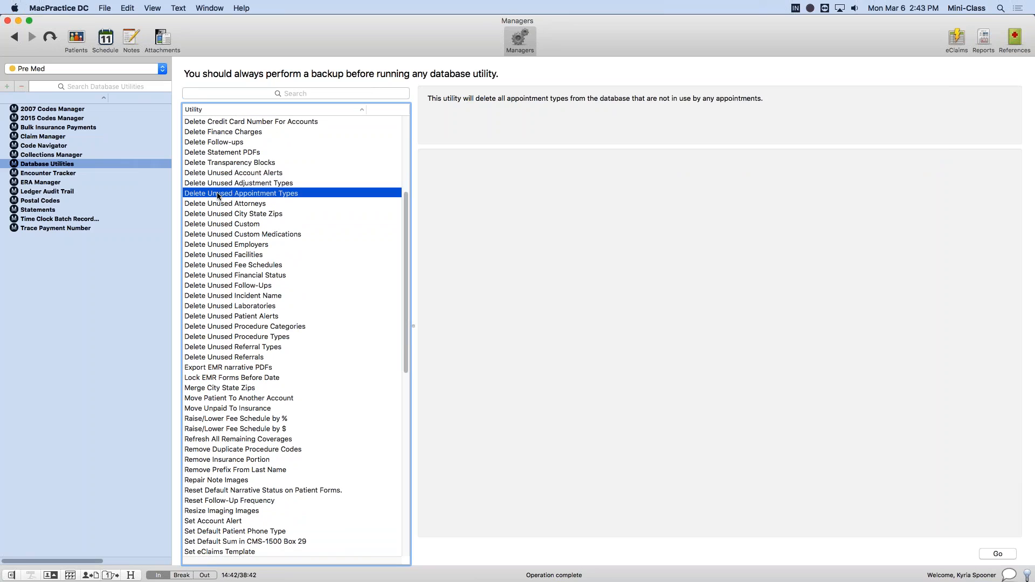
click(248, 173)
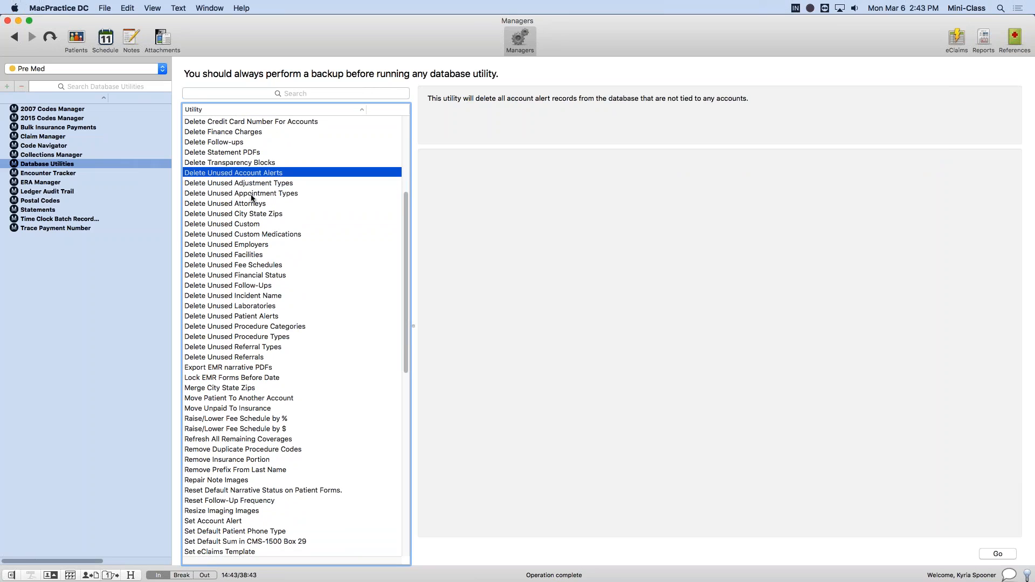
click(253, 195)
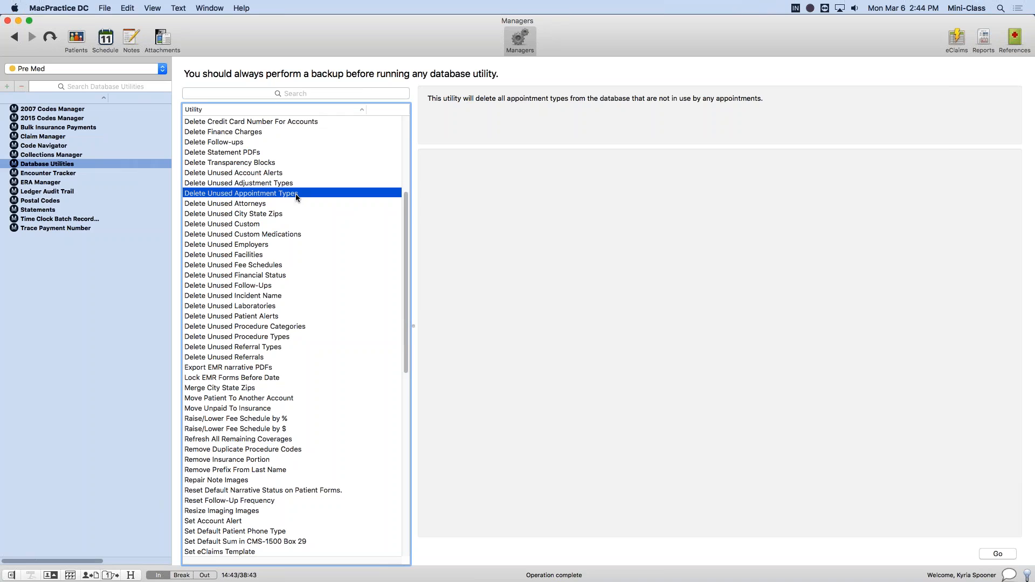
click(288, 173)
click(293, 194)
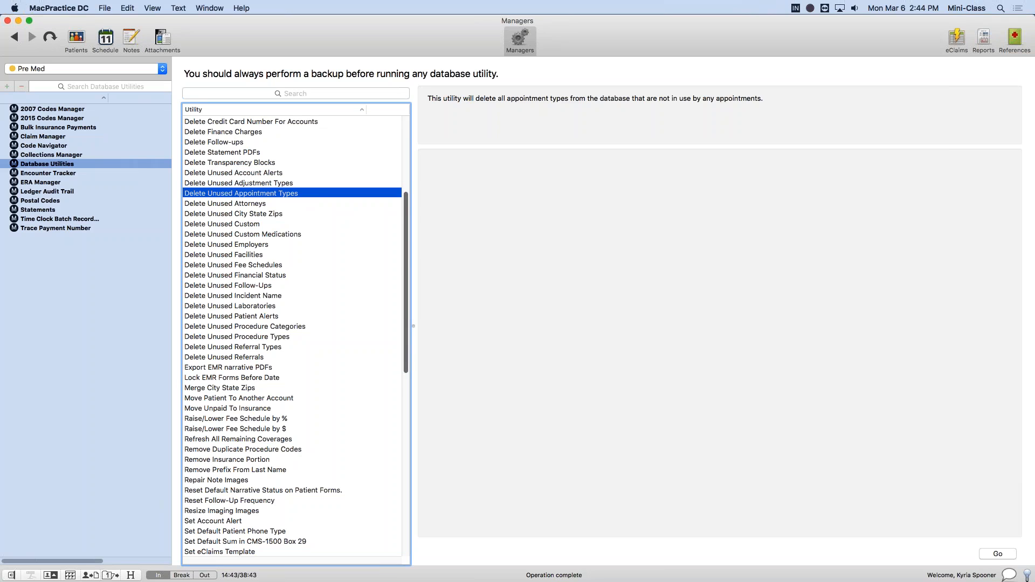
- Open the Lock EMR Forms Before Date utility and review its description and creation date setting
scroll(279, 195, down, 3)
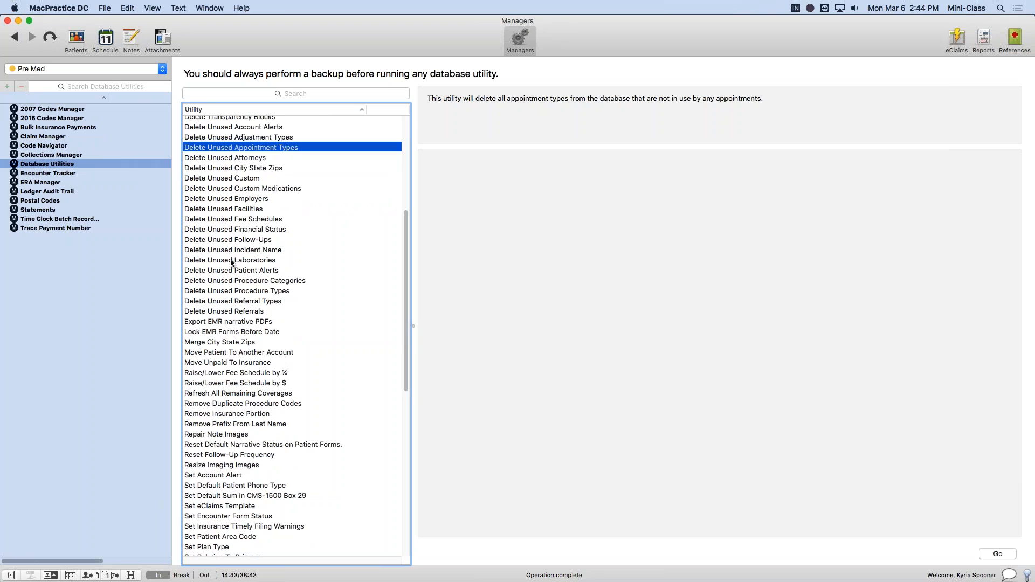
drag(408, 246, 408, 298)
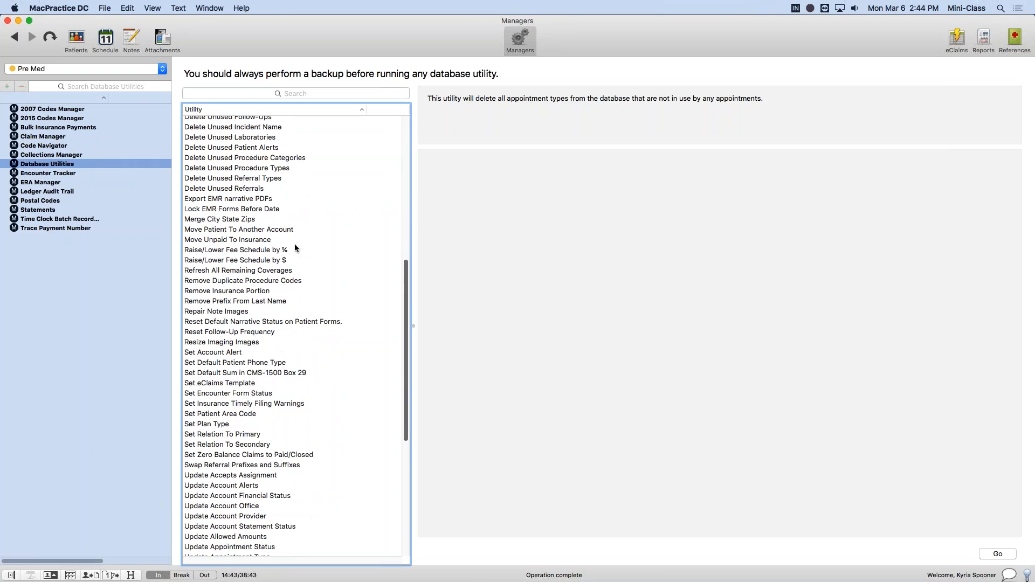
click(221, 210)
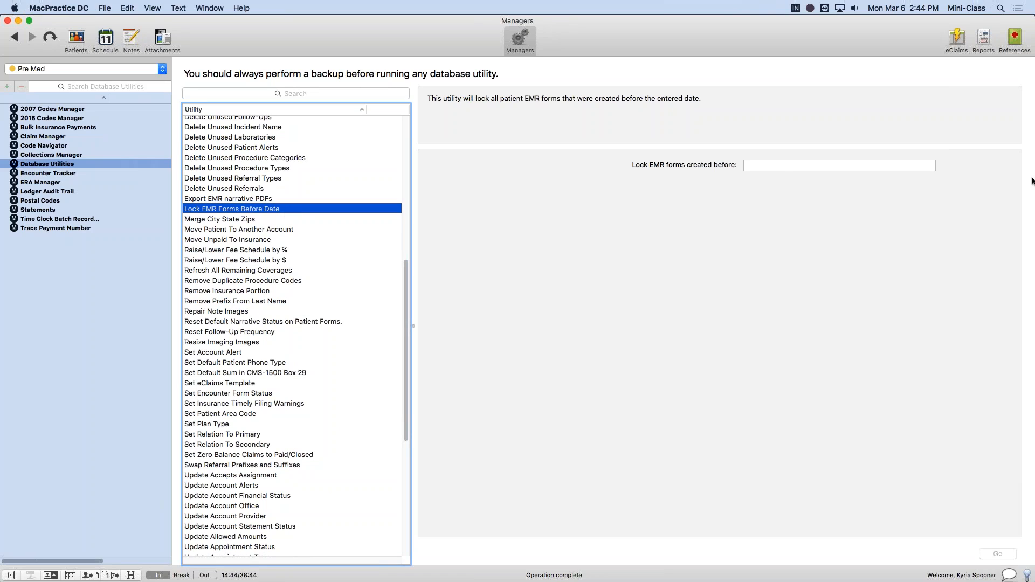
click(762, 164)
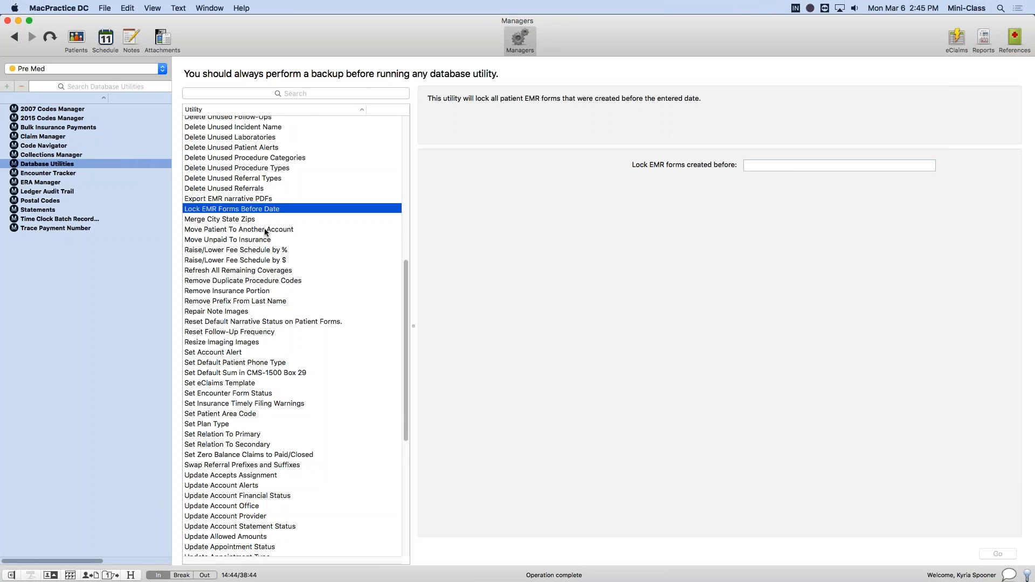
- Select the Move Patient To Another Account utility and list all patients available to move
click(253, 230)
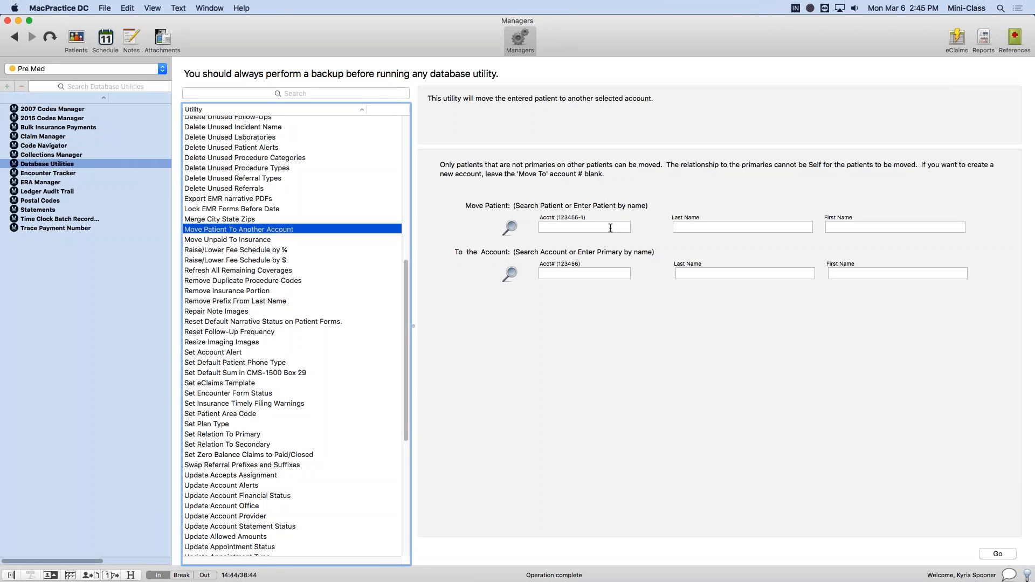
key(Tab)
key(Tab)
key(Tab)
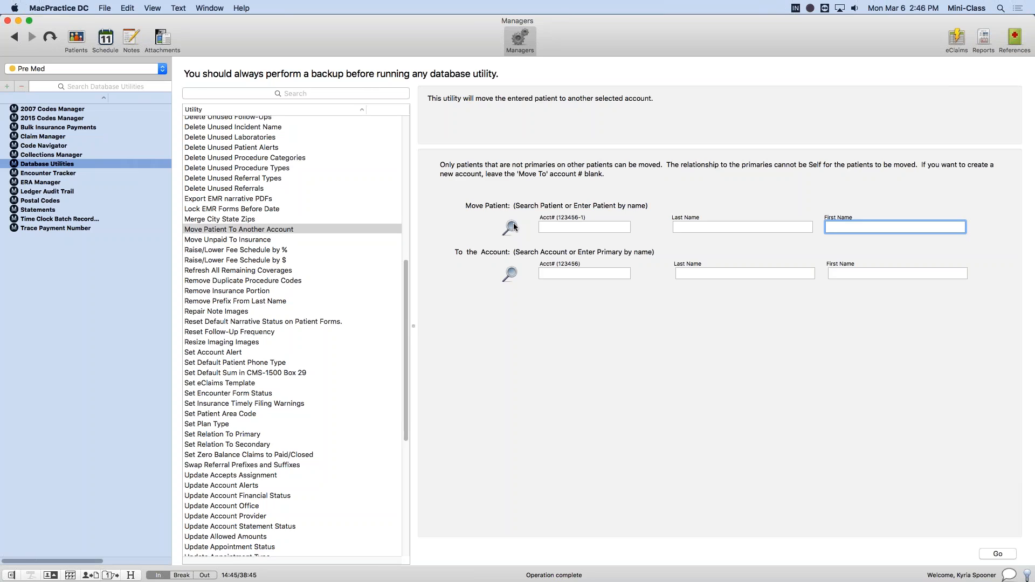
click(513, 229)
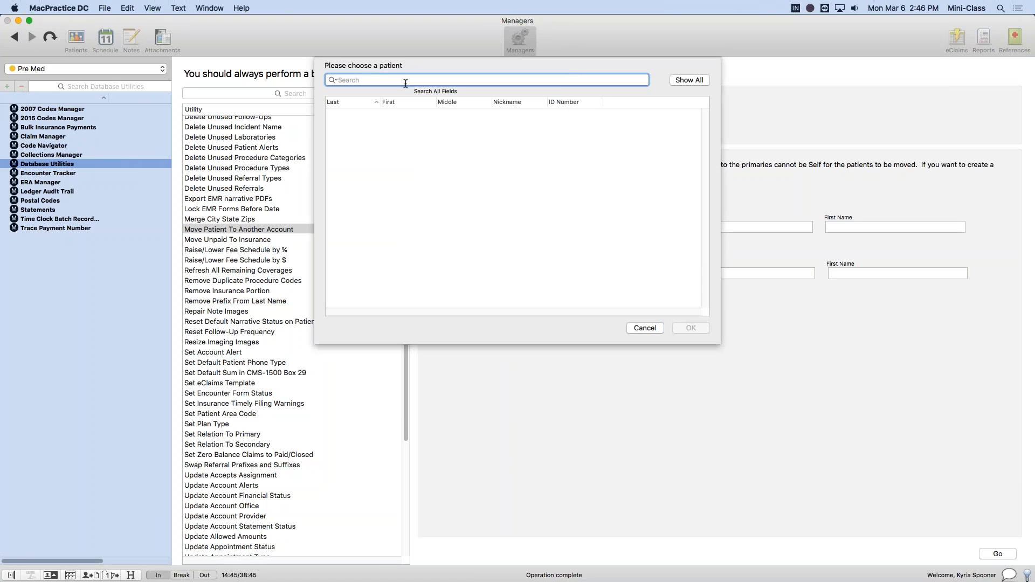
click(689, 80)
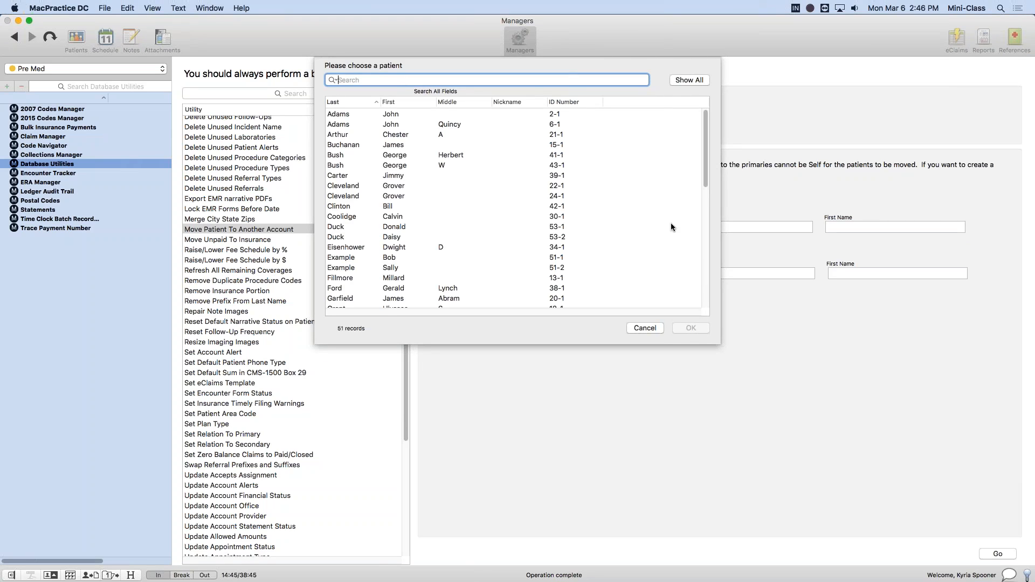
- Compare the first two patients in the list and choose the first one as the patient to move
click(380, 119)
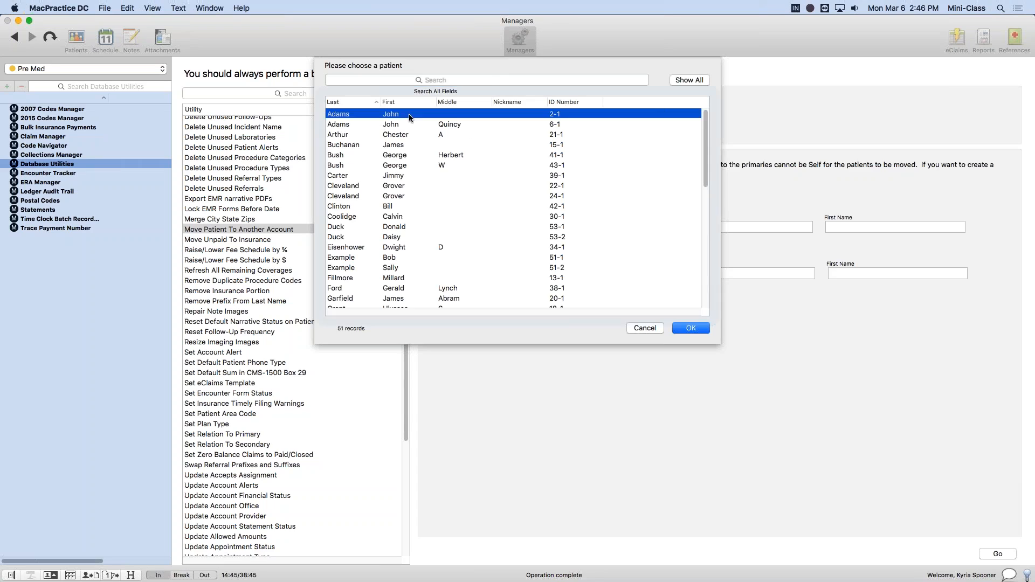
click(411, 124)
click(473, 117)
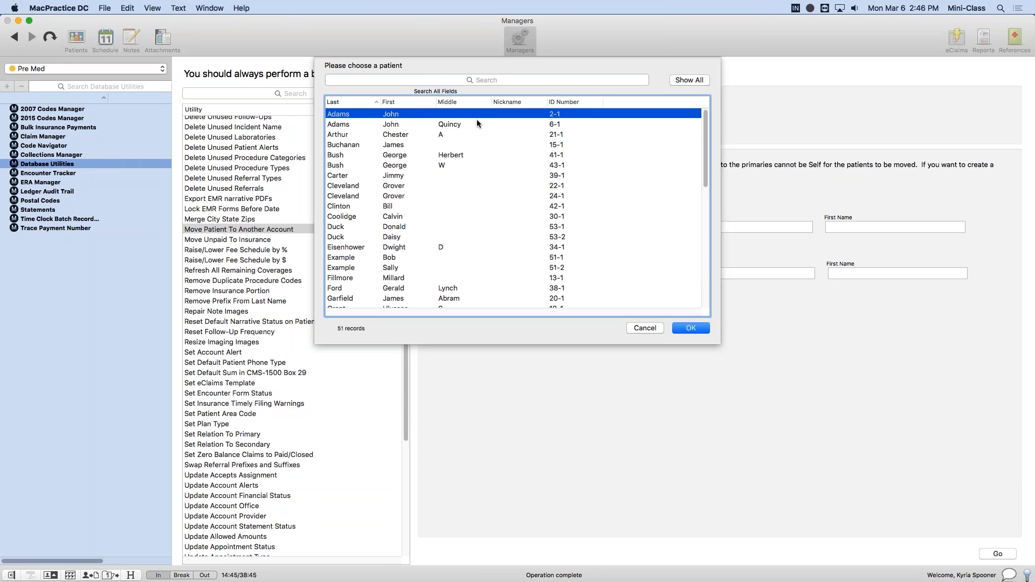
click(475, 124)
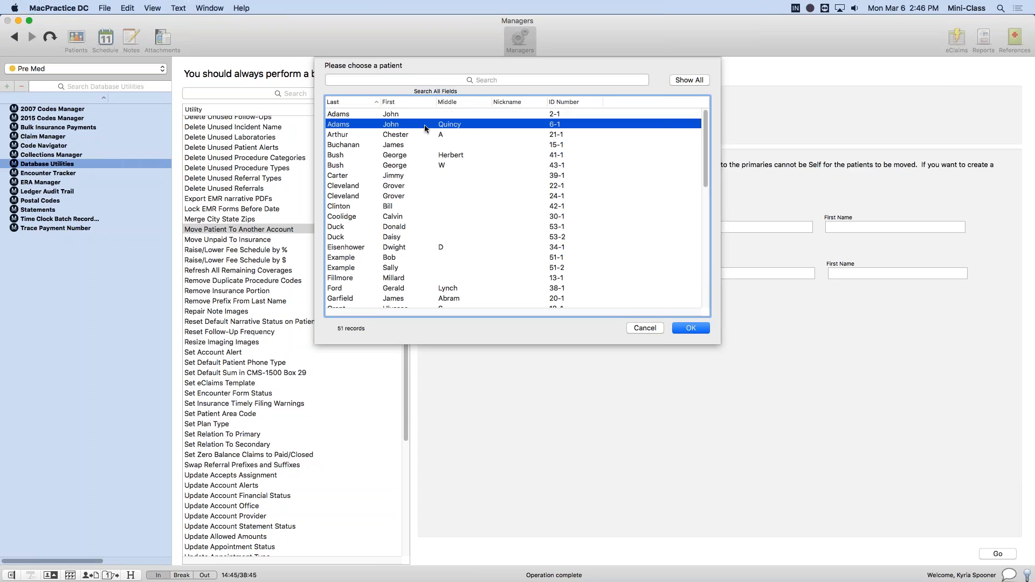
click(442, 115)
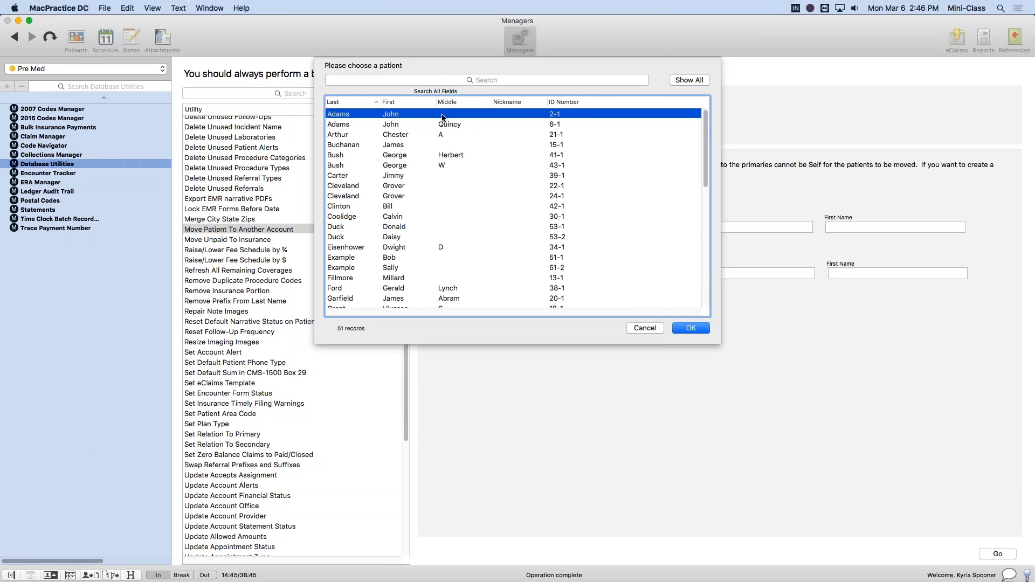
click(553, 116)
click(457, 124)
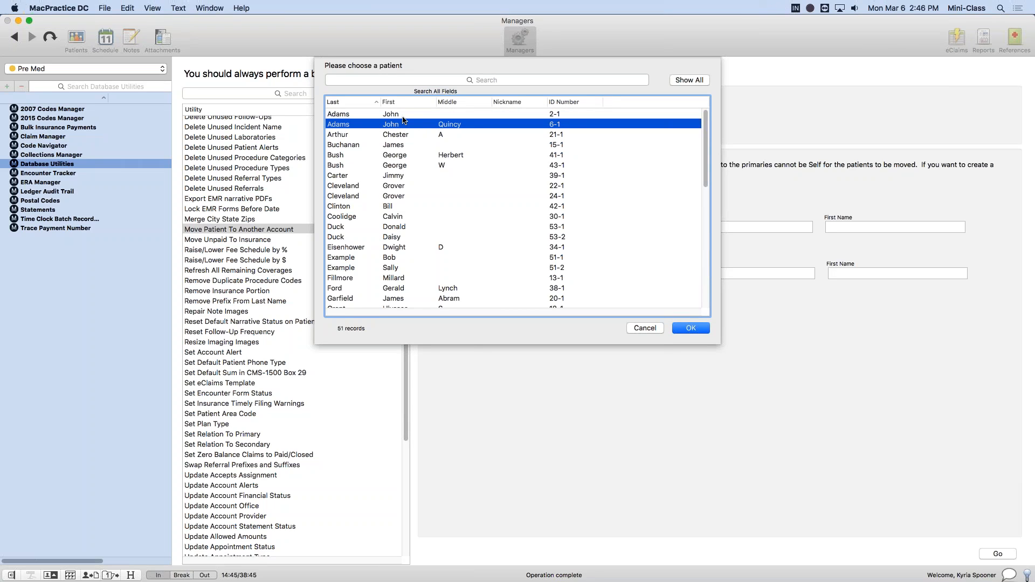
click(376, 114)
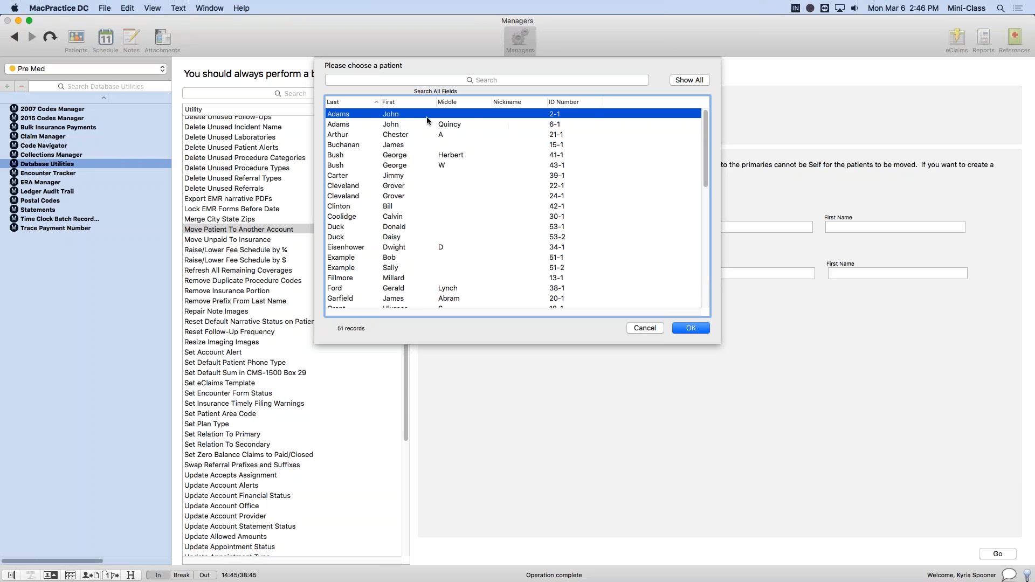
click(691, 328)
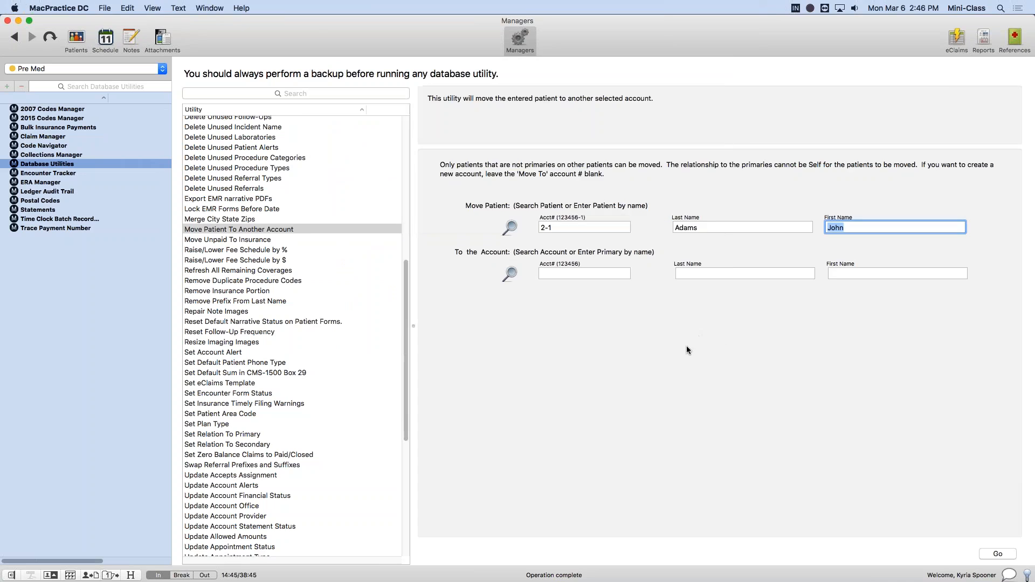
- List all accounts and choose the second one as the account the patient moves to
key(Tab)
key(Tab)
key(Tab)
click(509, 275)
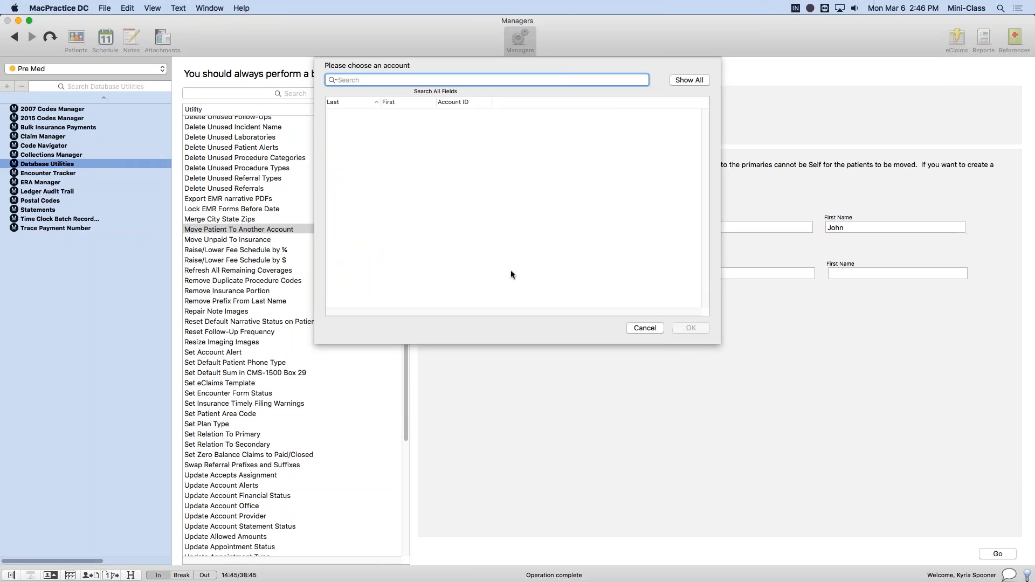
click(688, 82)
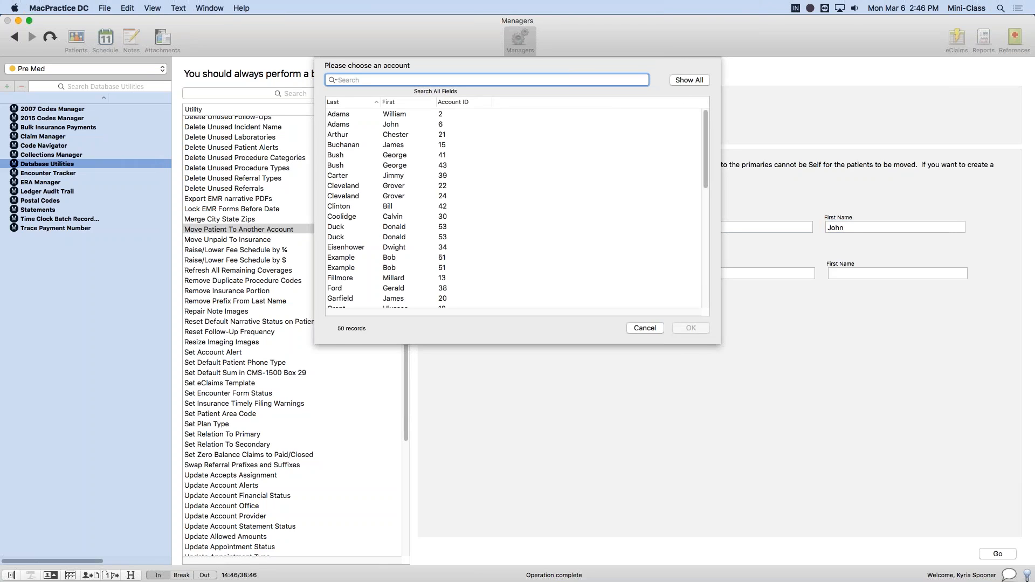
click(426, 124)
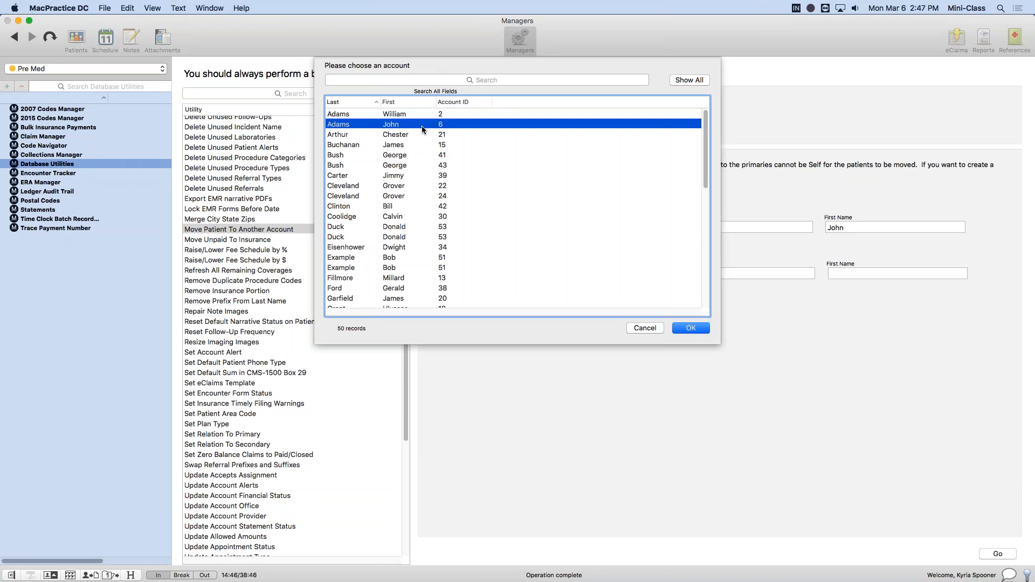
click(697, 329)
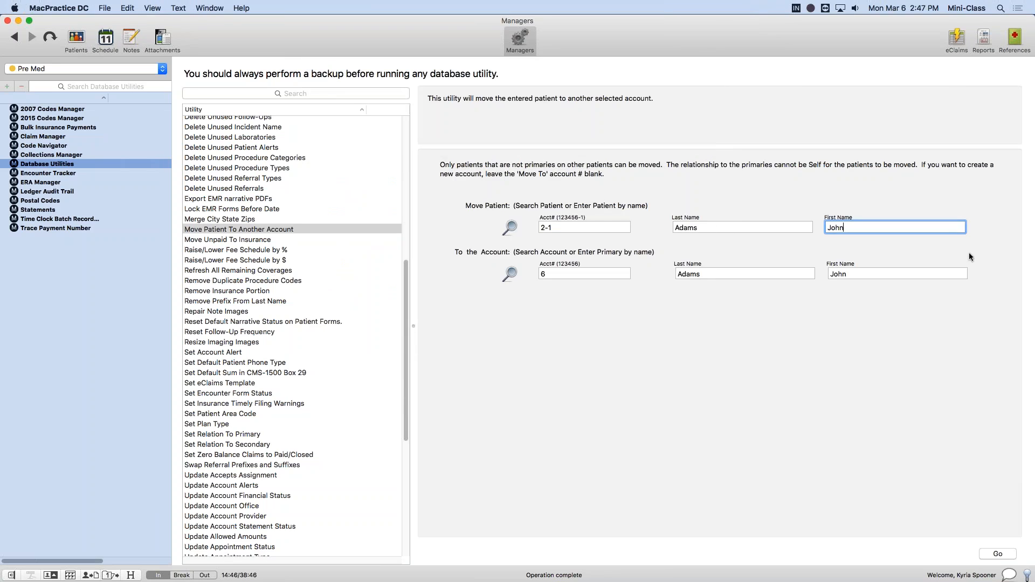
- Run the Move Patient To Another Account utility without saving a backup, confirm the move and dismiss the completion message
click(997, 554)
click(600, 205)
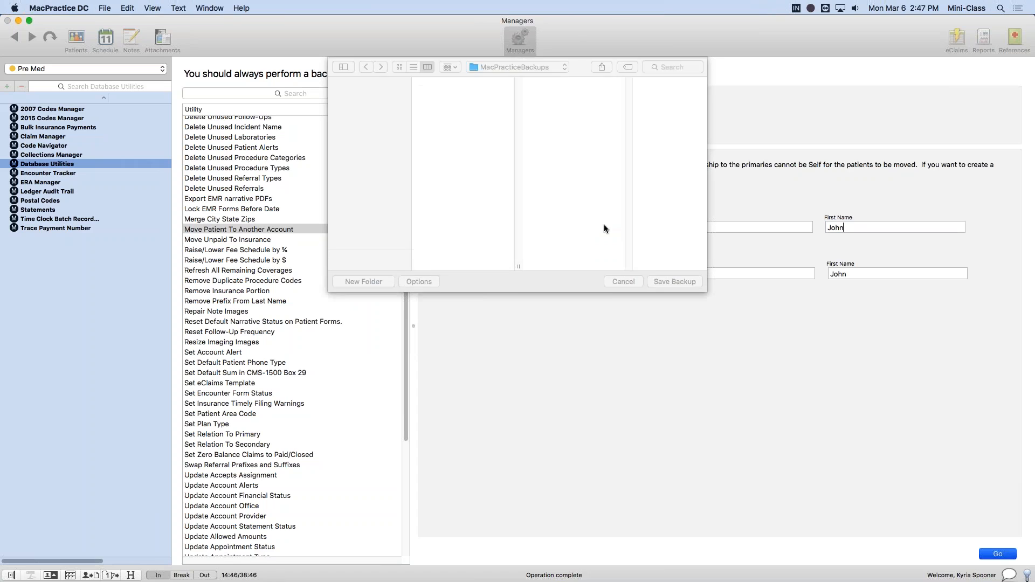
click(626, 282)
click(599, 206)
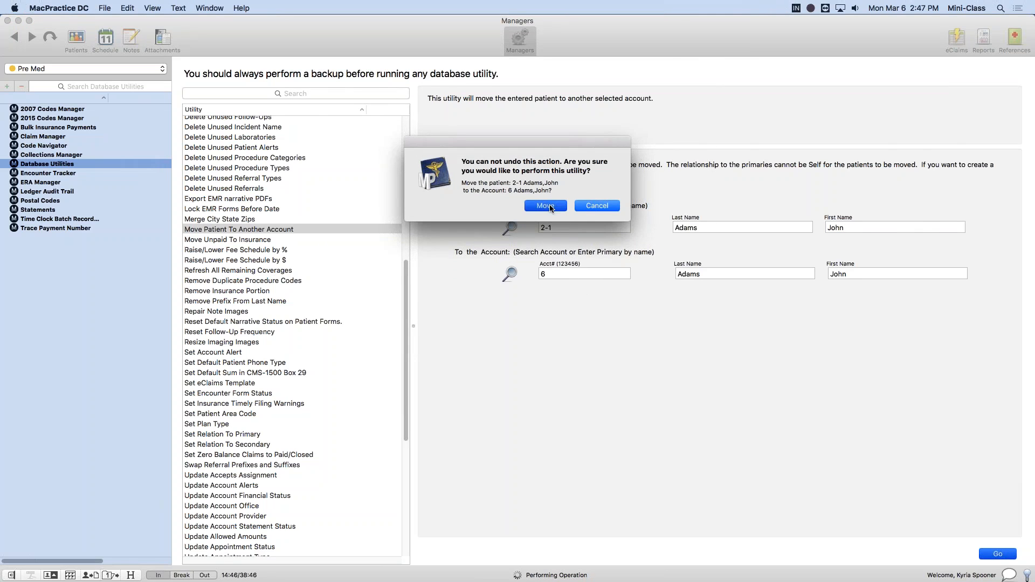
click(548, 207)
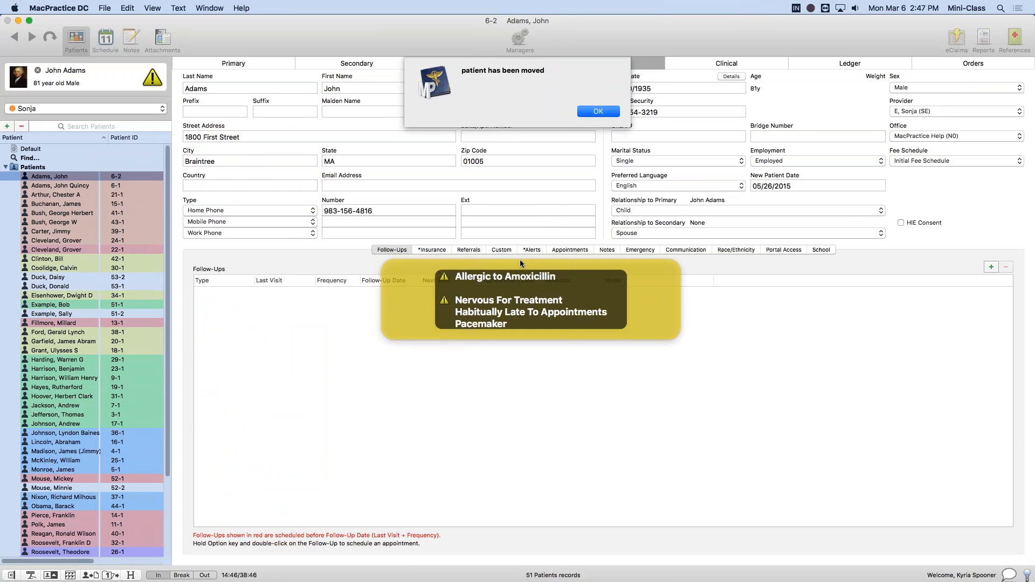
click(599, 112)
- Return to the Managers ability and choose the moved patient as the patient to move, leaving the destination account blank
click(521, 42)
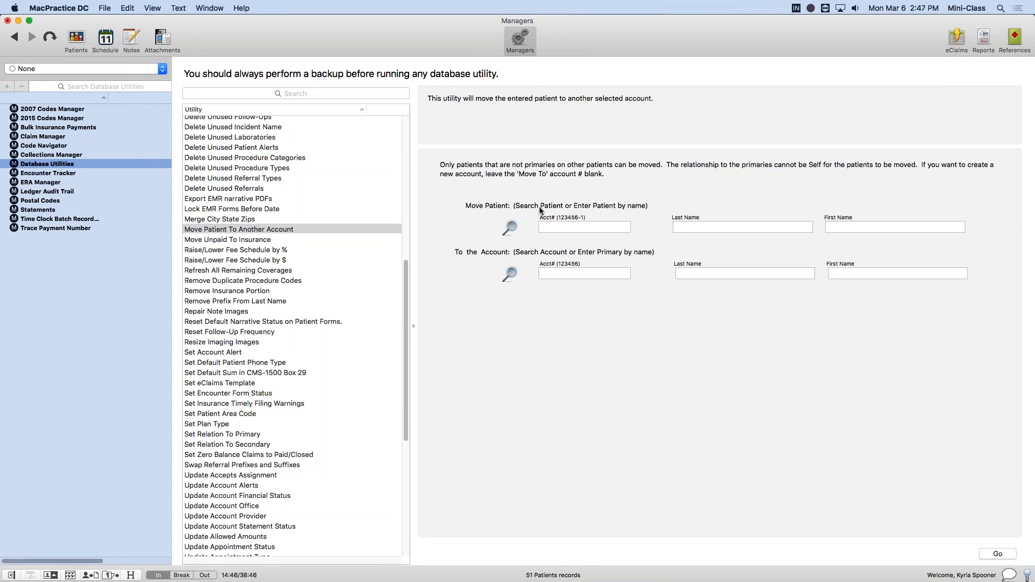
click(510, 226)
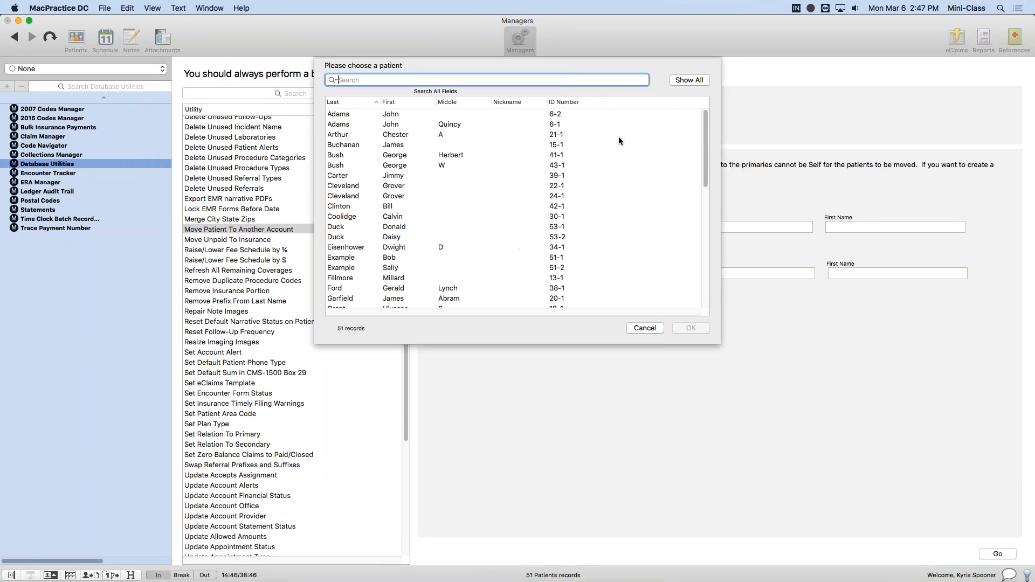
click(372, 115)
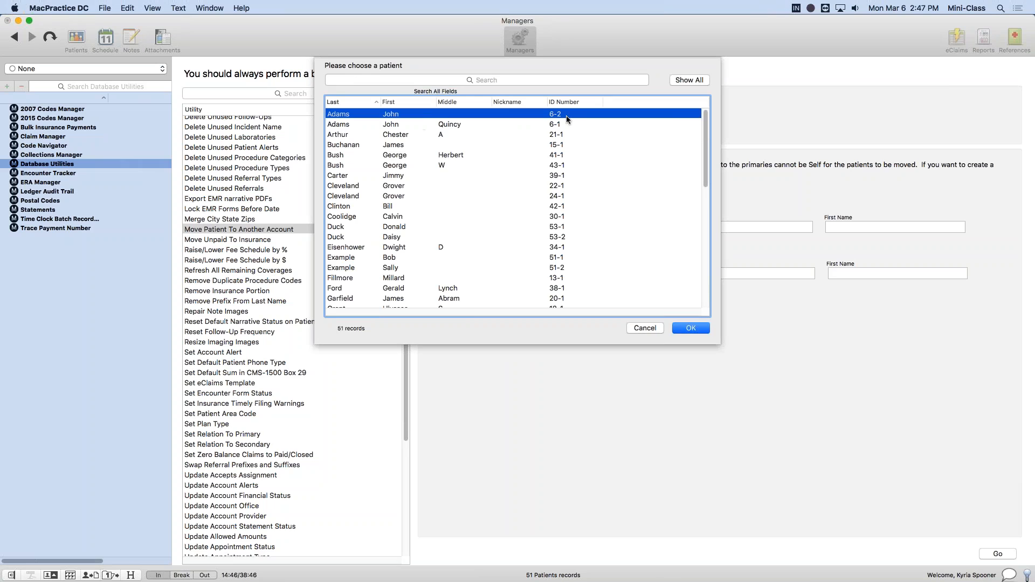
click(691, 328)
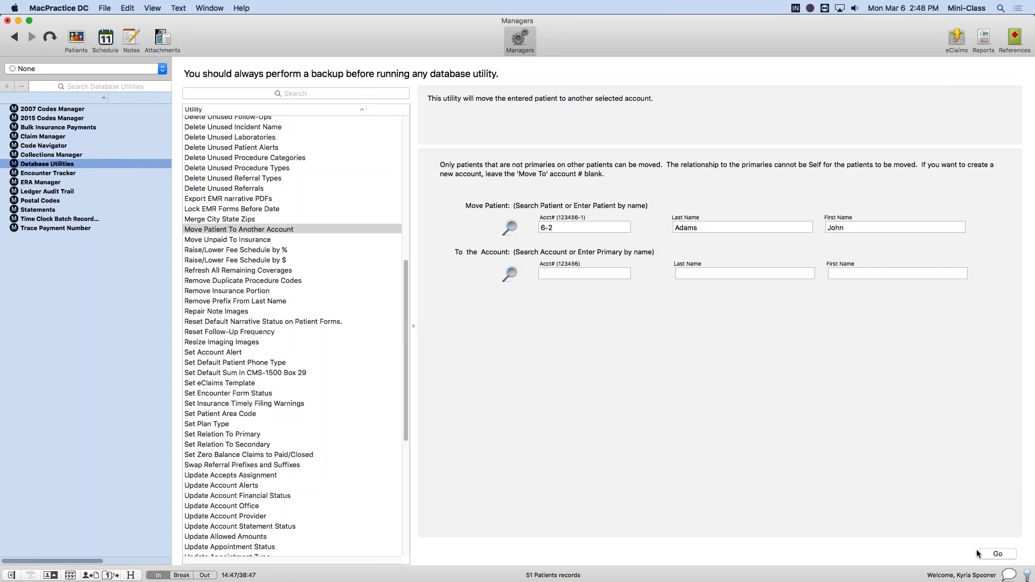
- Open the Set eClaims Template utility, review its options and look through the remaining utilities in the list
click(255, 383)
click(255, 384)
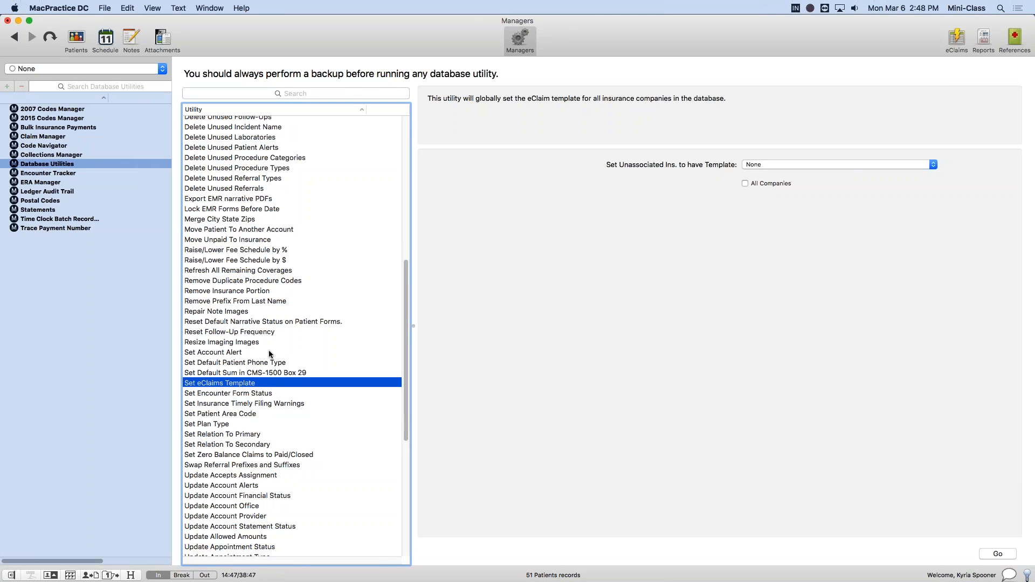
drag(407, 292, 406, 393)
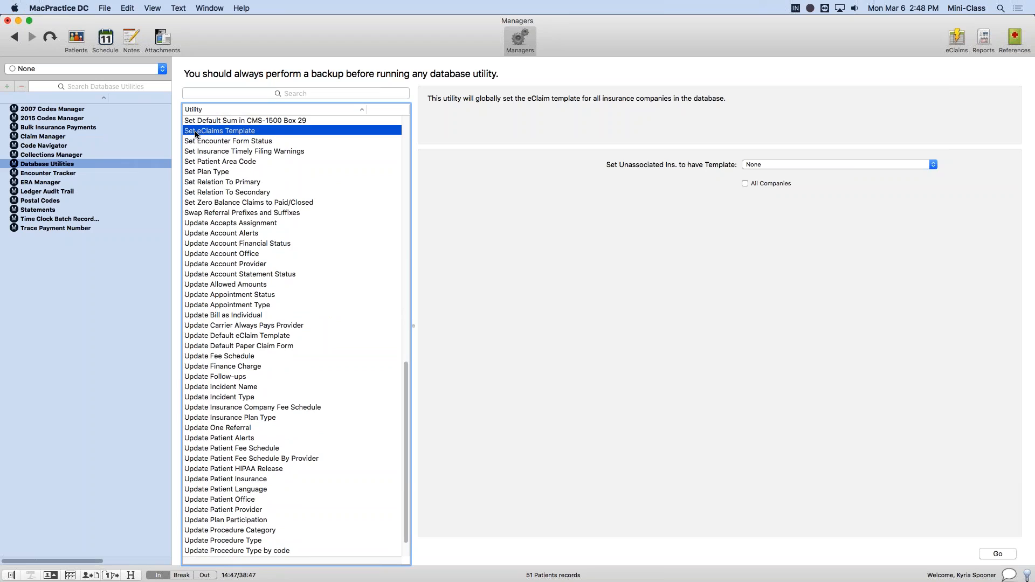
- In the Set eClaims Template utility, set the template for unassociated insurances to ProxyMed and apply it to all companies
click(786, 164)
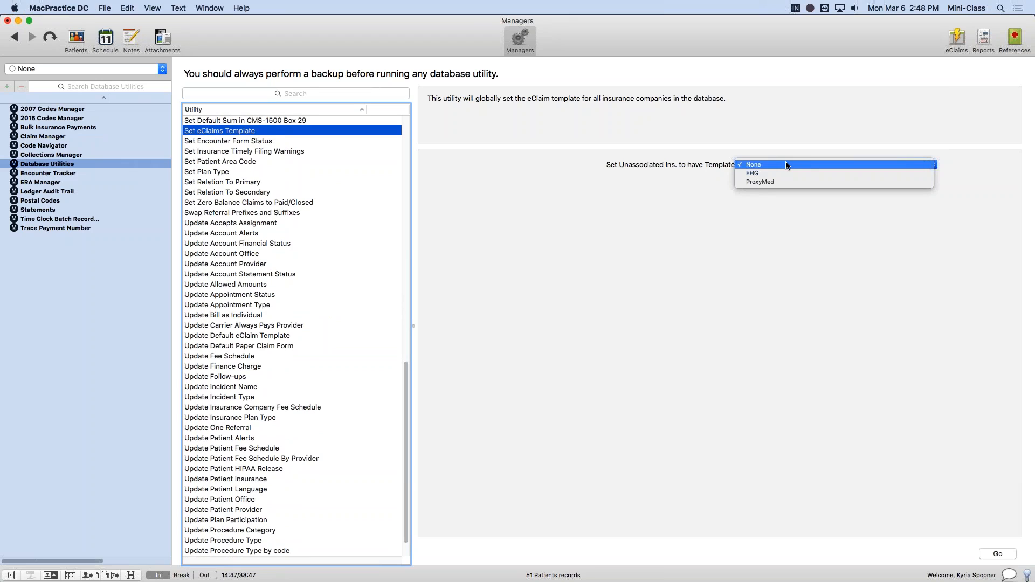
click(627, 200)
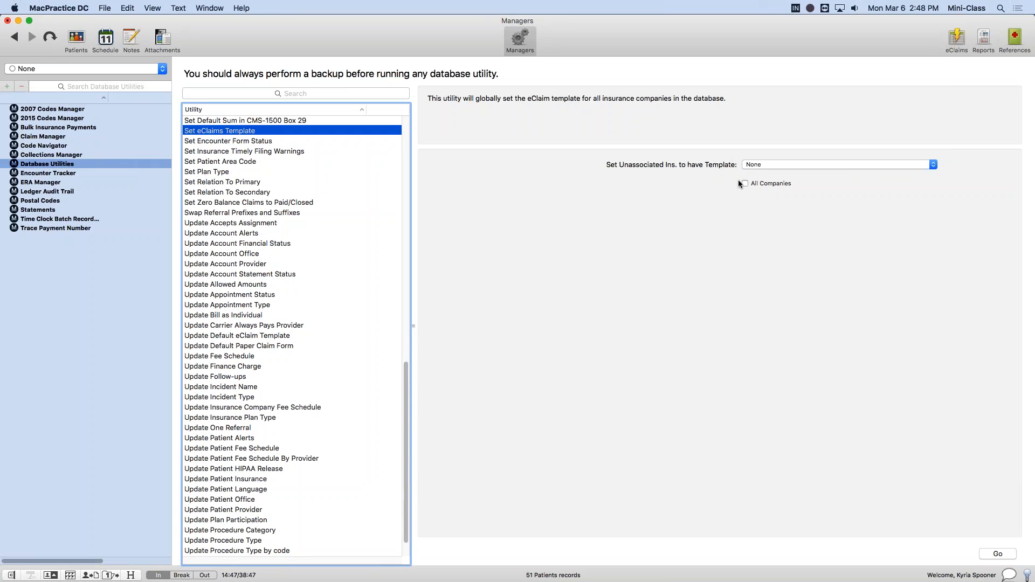
click(745, 166)
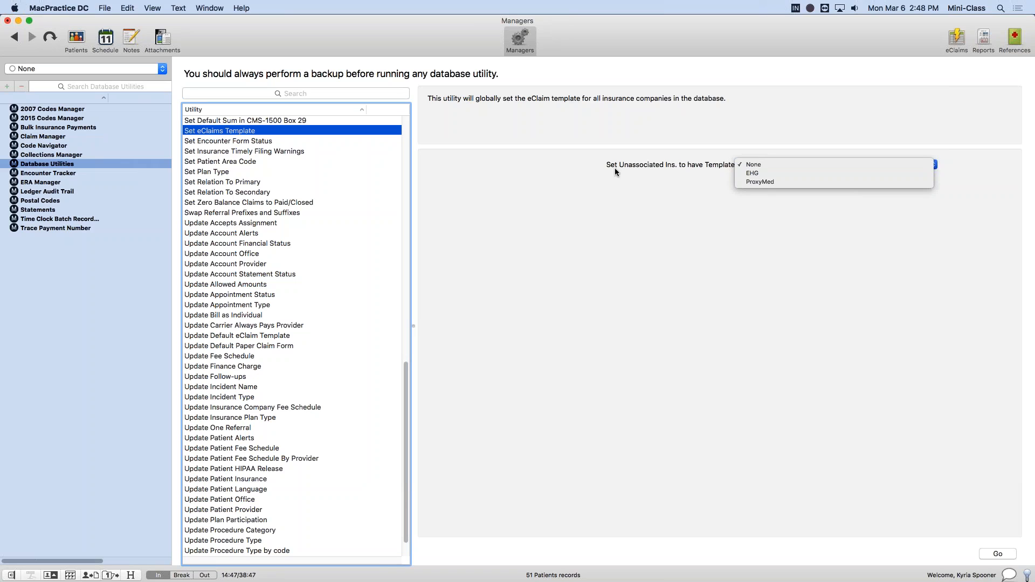
click(761, 182)
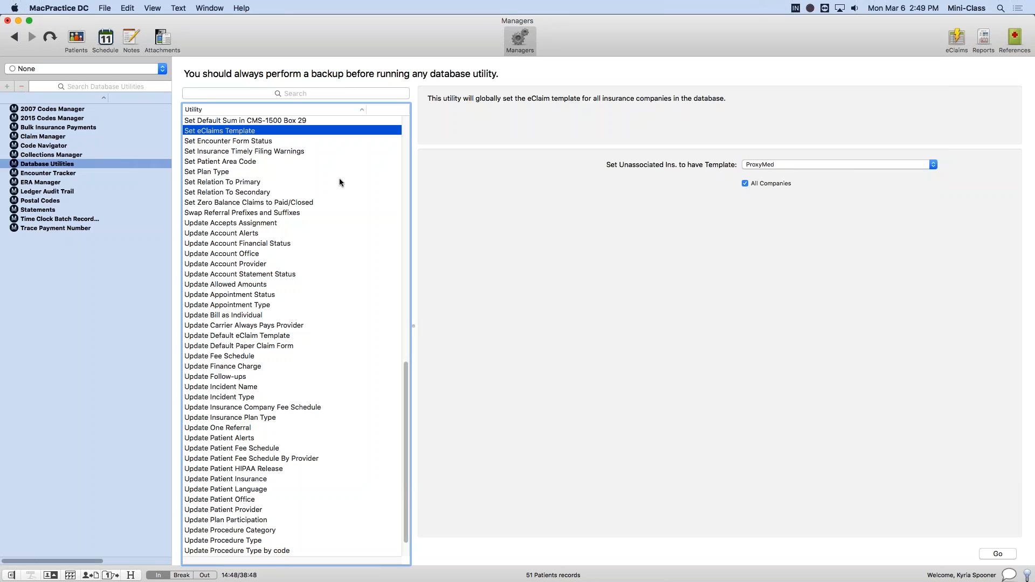
- Review the Set Zero Balance Claims to Paid/Closed utility and compare Update Accepts Assignment with Update Carrier Always Pays Provider
click(187, 203)
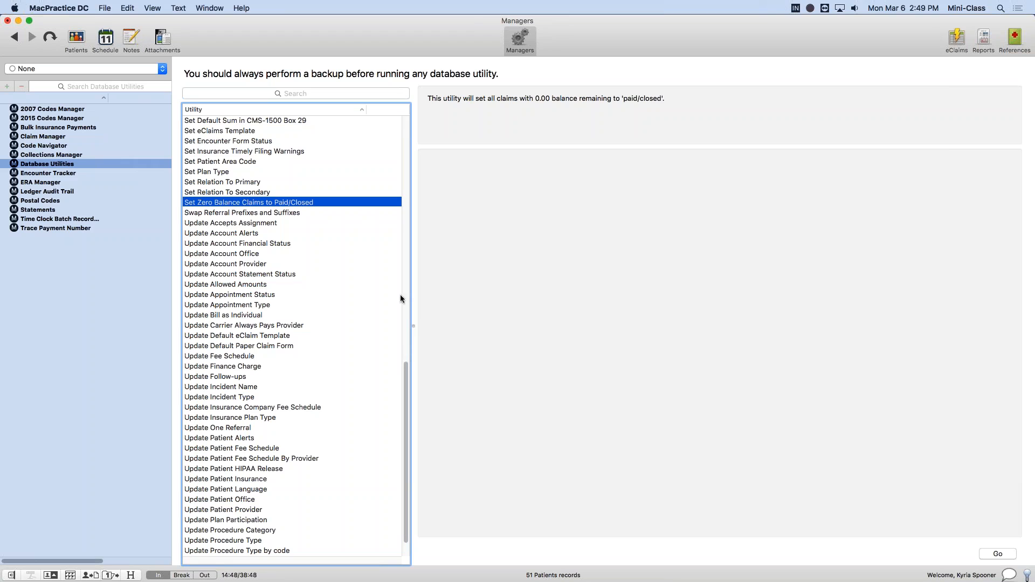
scroll(409, 387, down, 3)
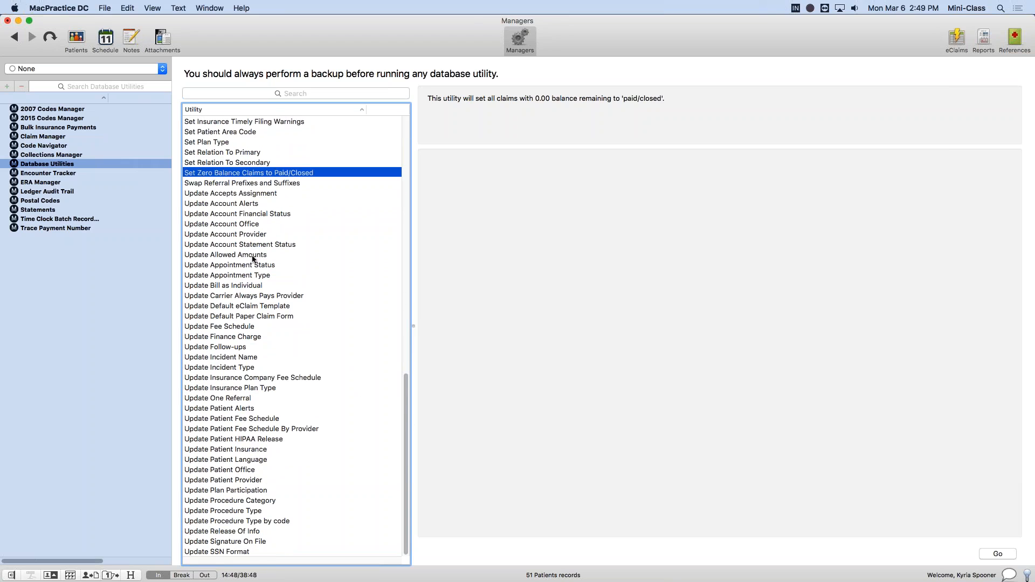
click(225, 194)
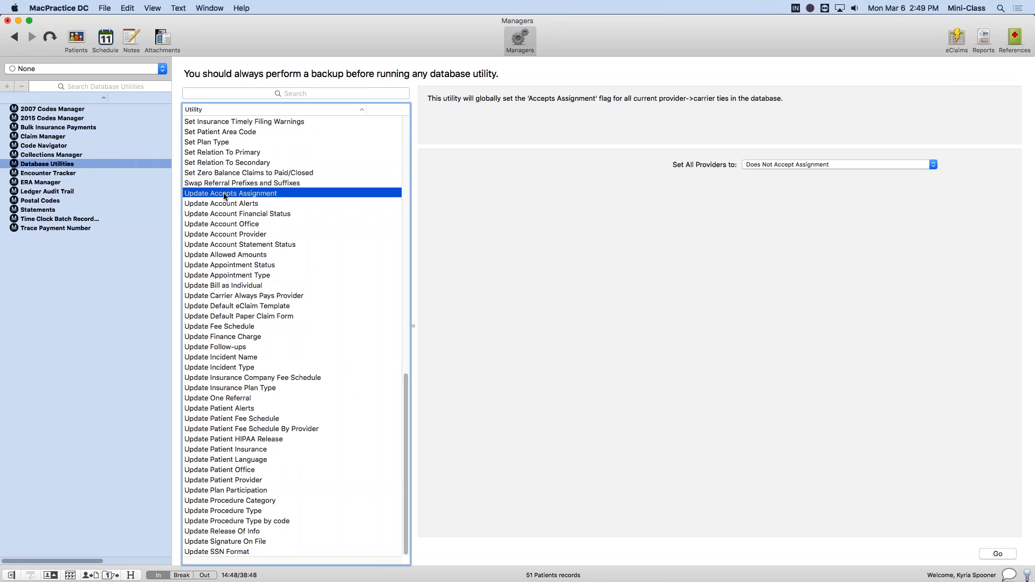
click(245, 297)
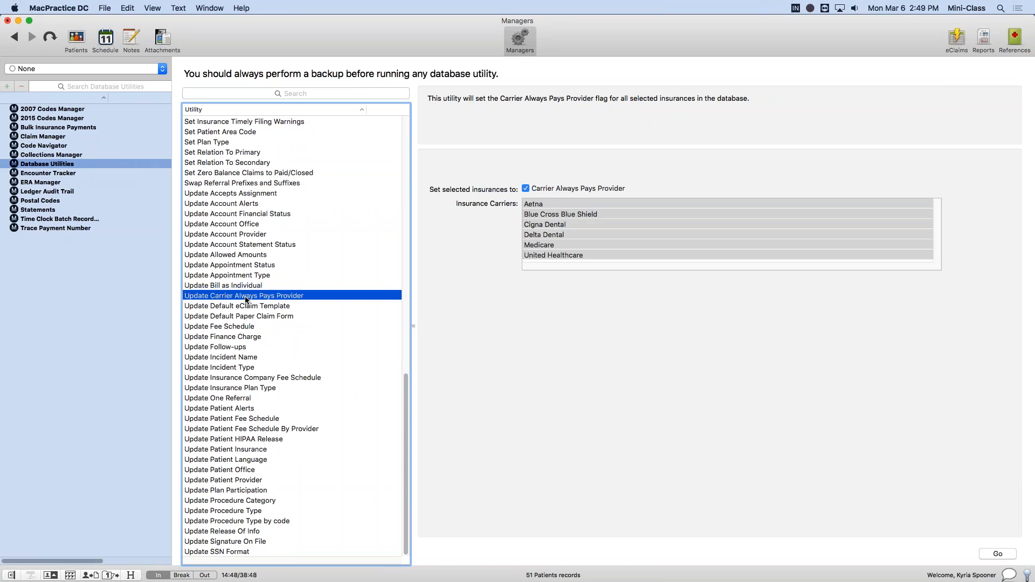
click(262, 194)
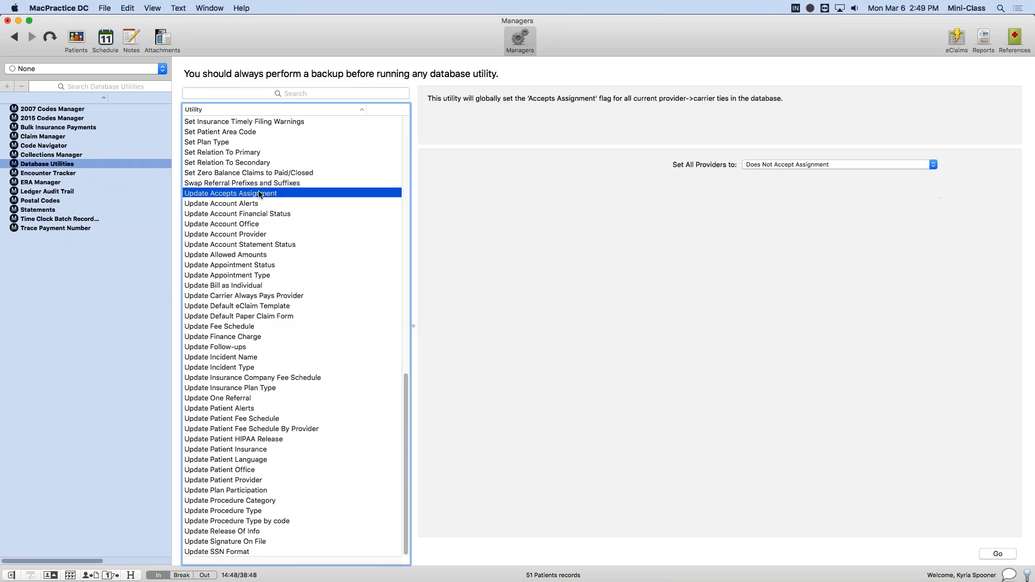
click(280, 295)
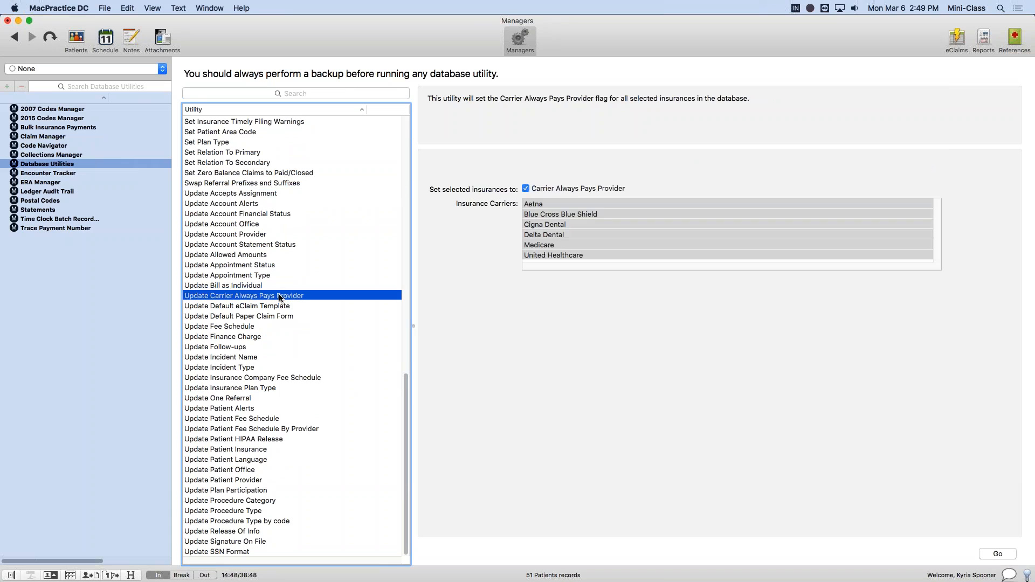
- Examine the provider options in the Update Accepts Assignment utility and go back to Update Carrier Always Pays Provider
click(257, 194)
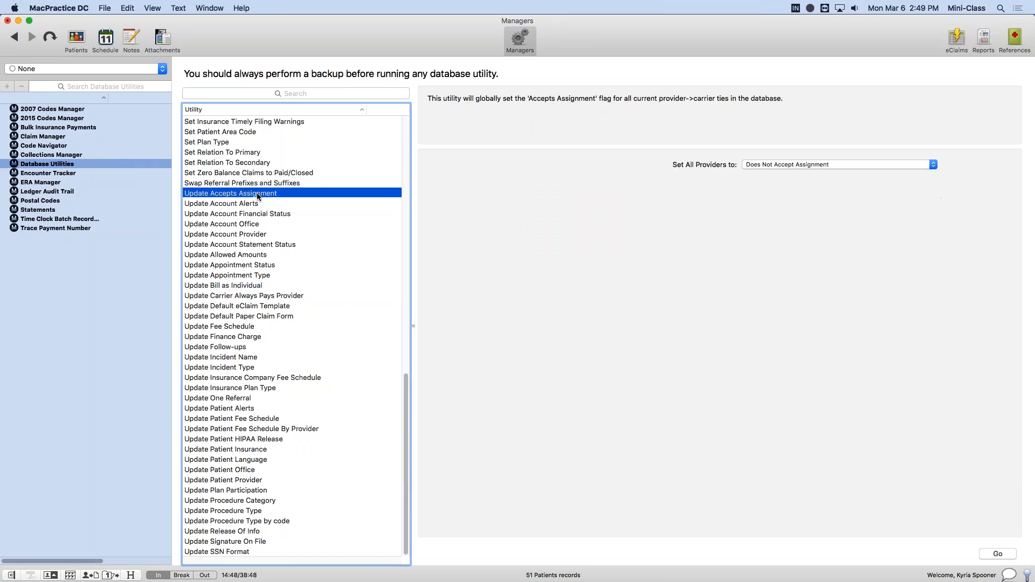
click(776, 164)
click(782, 174)
click(227, 297)
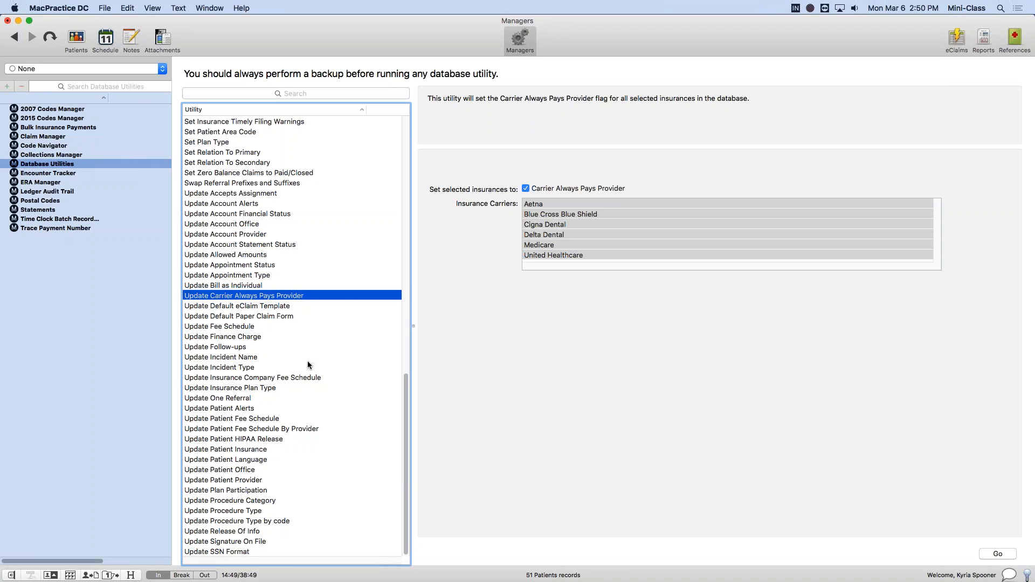
- Compare the account options of the Update Release Of Info and Update Signature On File utilities
click(251, 532)
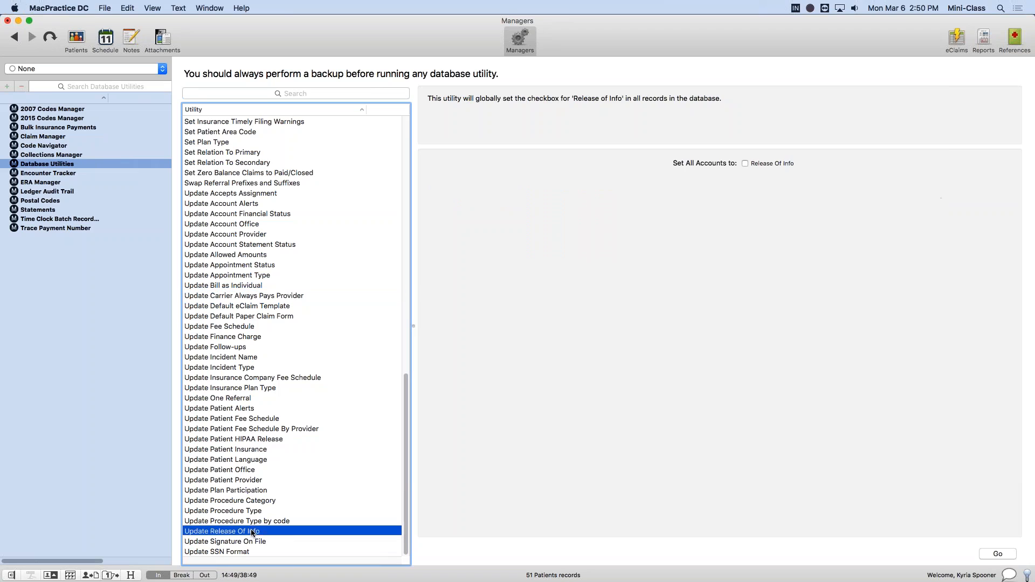
click(275, 540)
click(271, 534)
click(273, 542)
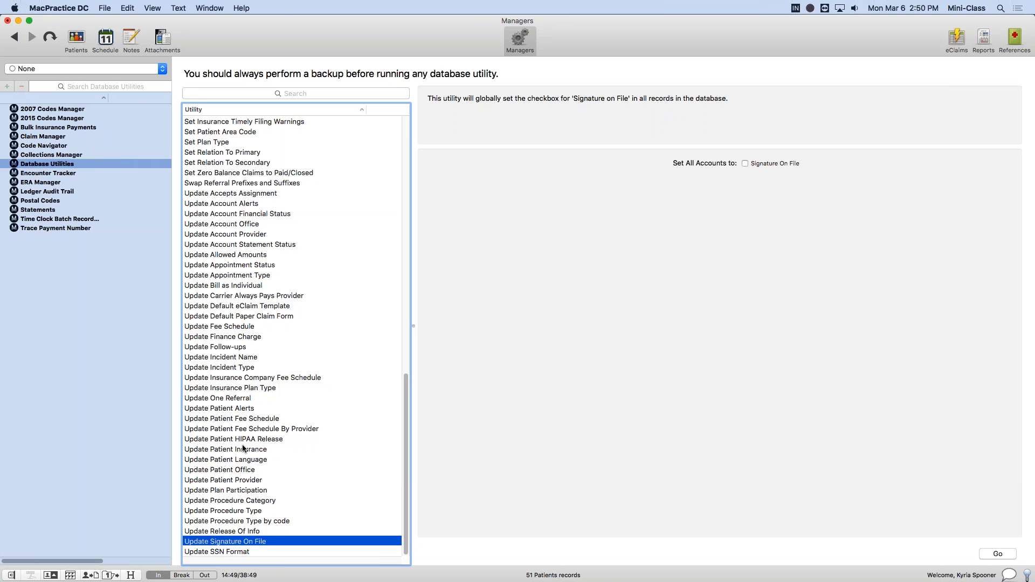
- Review the options of the Update Patient Insurance and Update Patient Provider utilities and look through the utility list
click(236, 451)
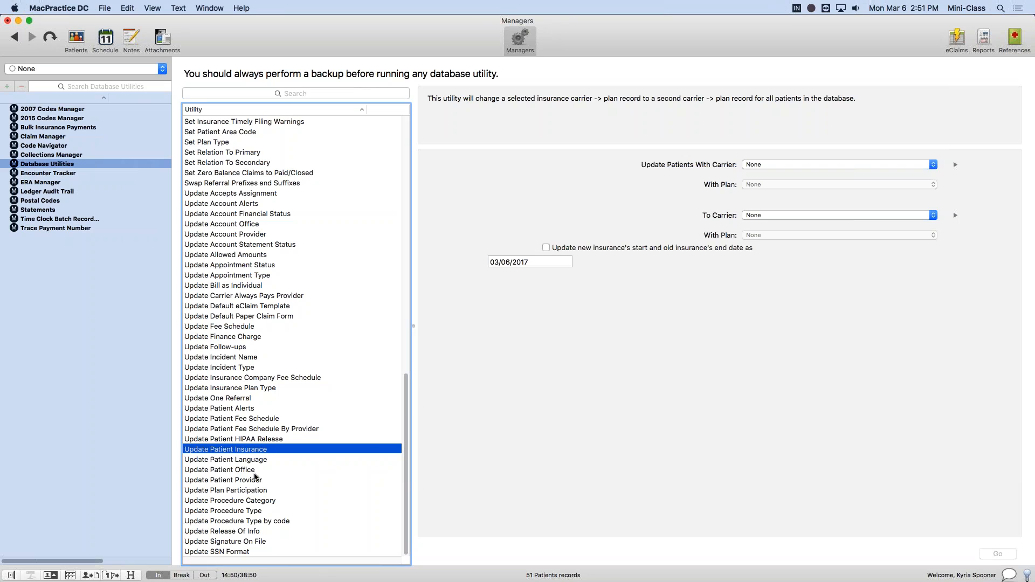
click(190, 482)
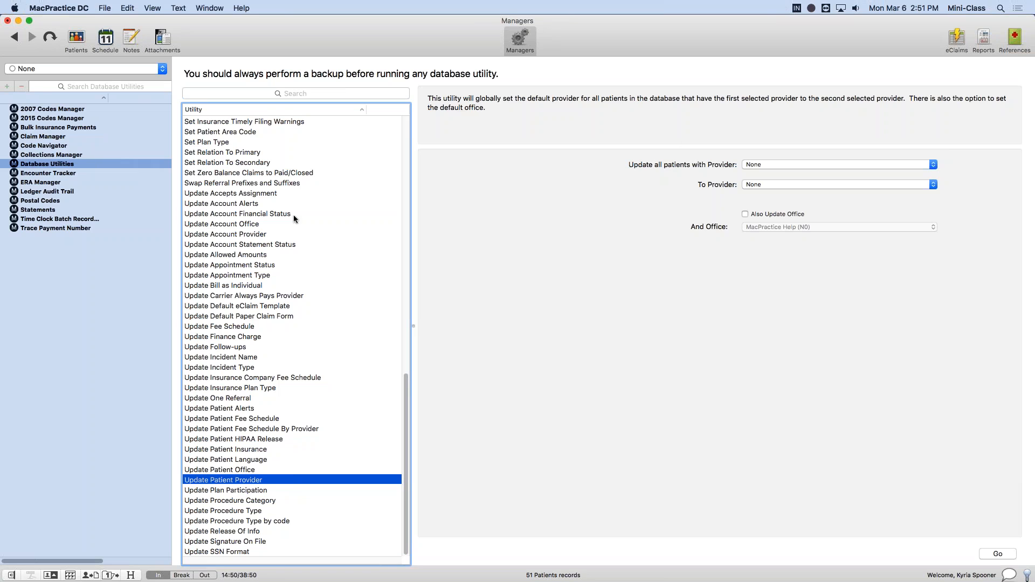
scroll(298, 249, up, 10)
scroll(306, 247, down, 10)
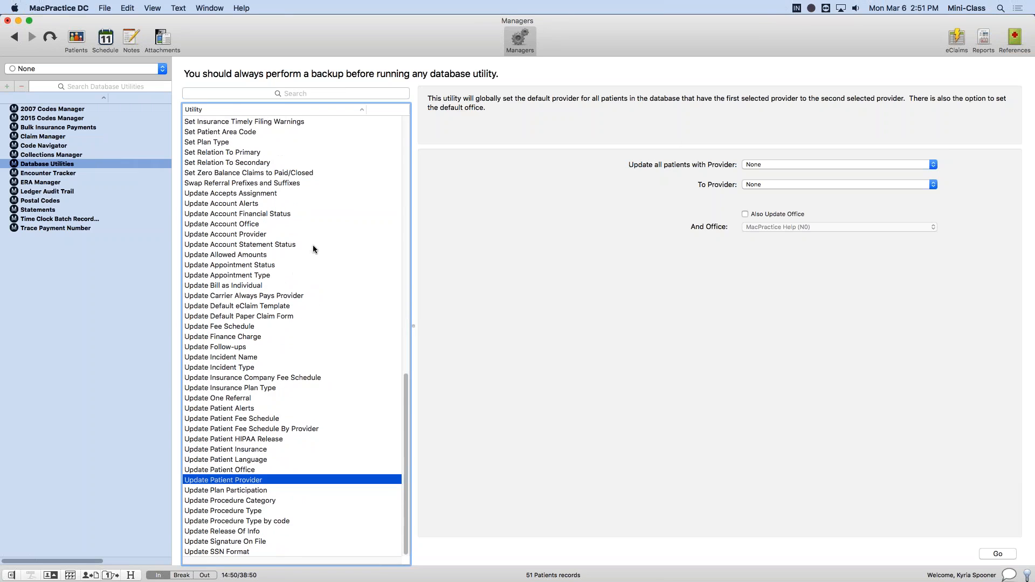